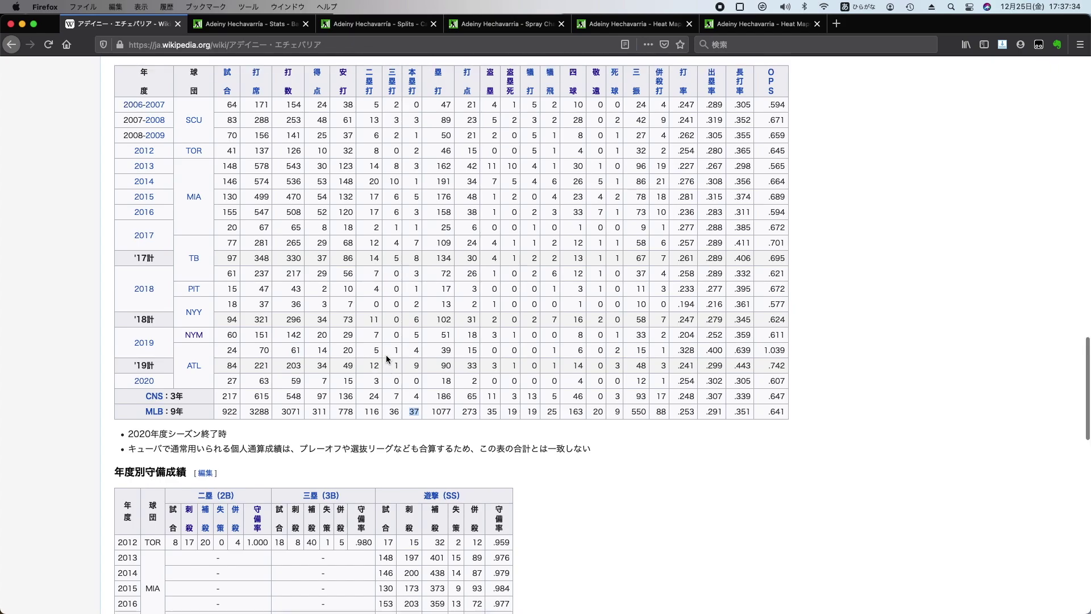
Read the プレースタイル section of the Wikipedia article, marking words in its description of the player's batting and fielding.
scroll(387, 359, "up", 7)
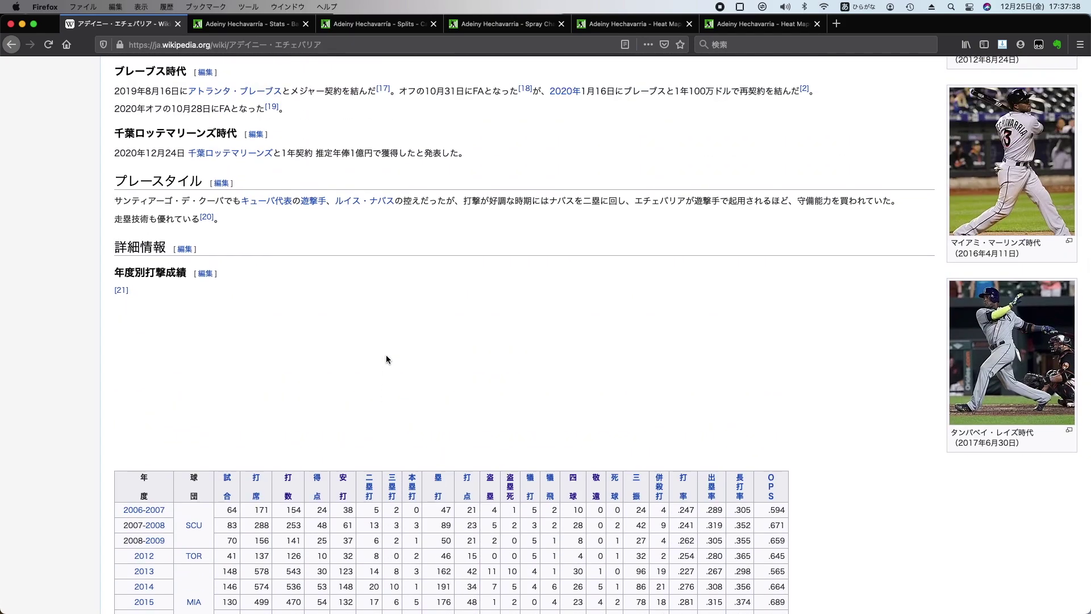
triple_click(459, 200)
double_click(476, 199)
double_click(476, 199)
left_click(474, 202)
scroll(419, 356, "up", 3)
scroll(419, 357, "down", 6)
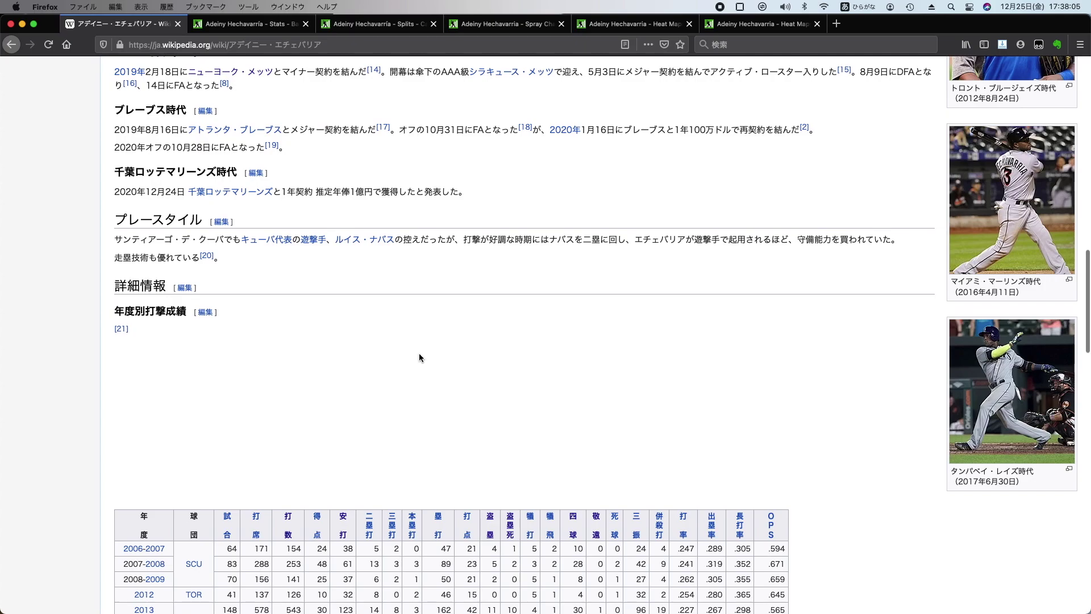
Review the 年度別打撃成績 table of yearly batting results and return to the beginning of the article.
scroll(420, 356, "down", 1)
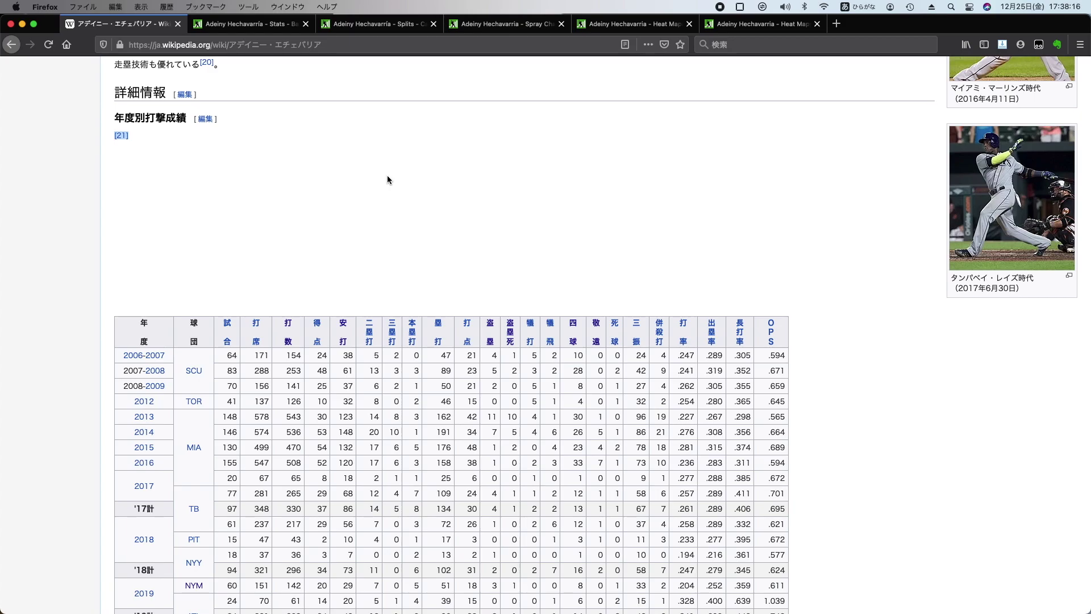
scroll(366, 246, "down", 3)
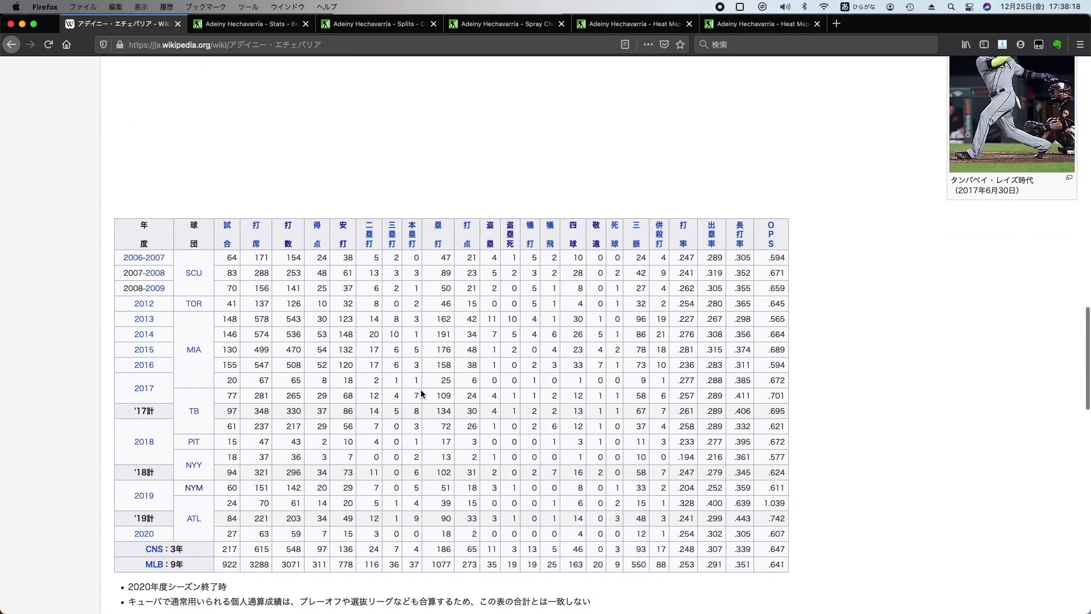
scroll(421, 391, "down", 5)
scroll(421, 393, "up", 10)
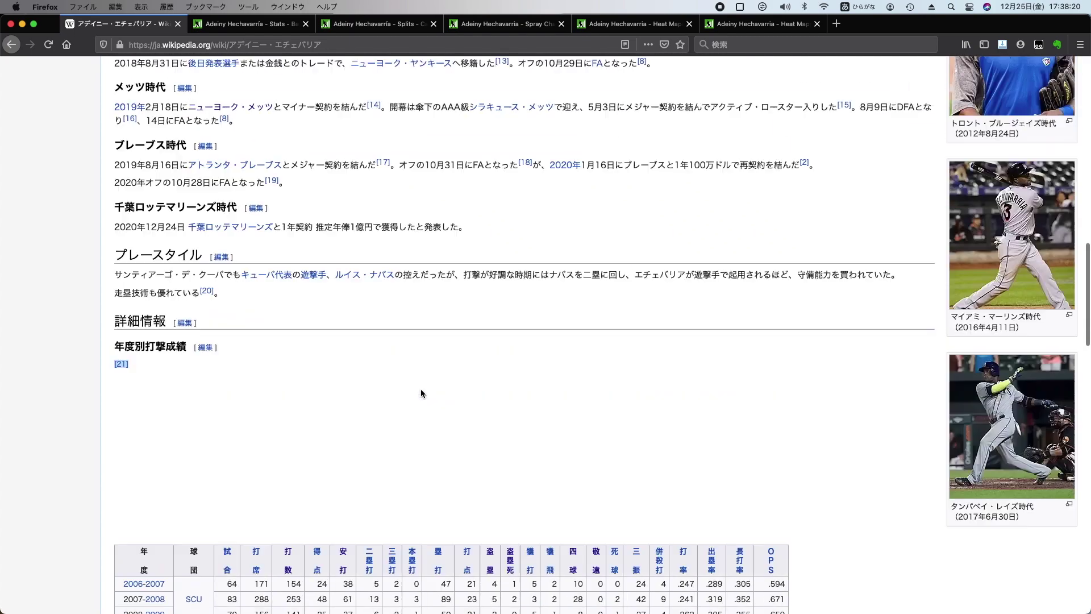
scroll(421, 393, "up", 15)
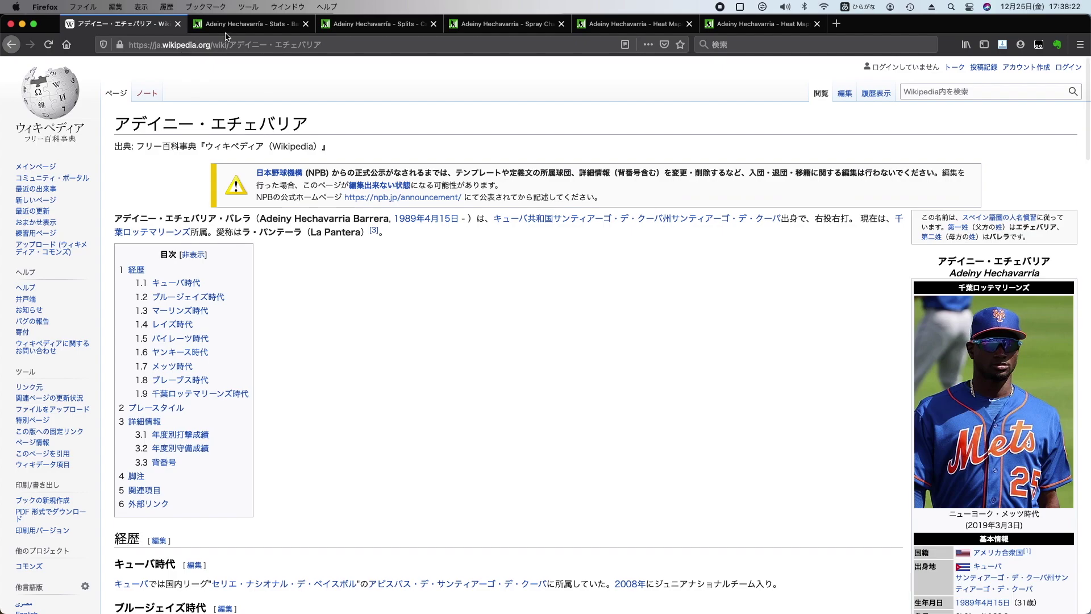
Switch to the player's FanGraphs stats page and examine the season-by-season Dashboard table.
left_click(229, 28)
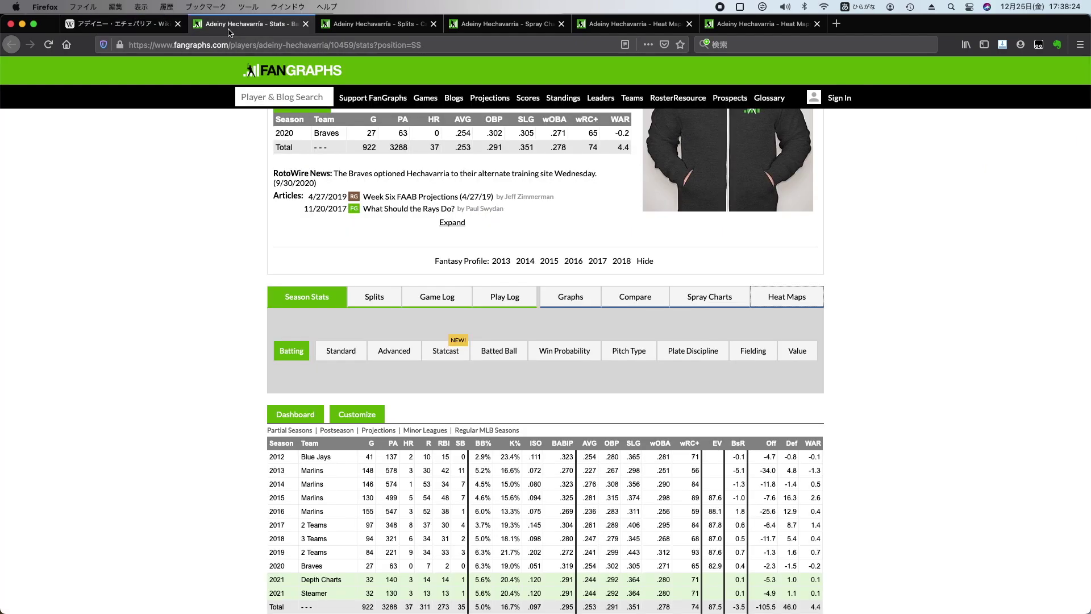
scroll(132, 265, "up", 4)
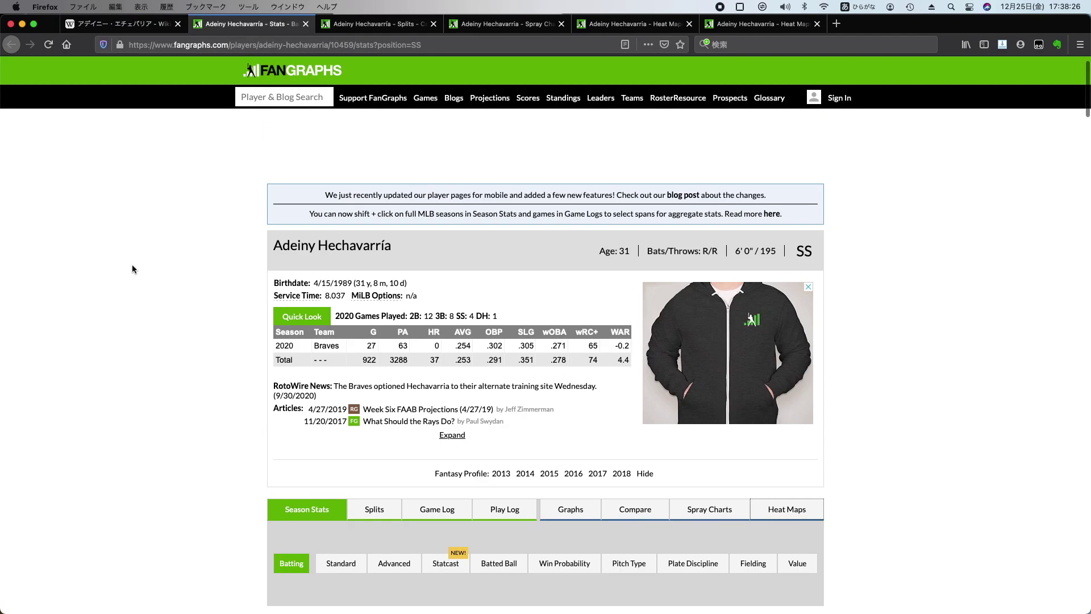
scroll(132, 264, "down", 5)
scroll(132, 264, "down", 5)
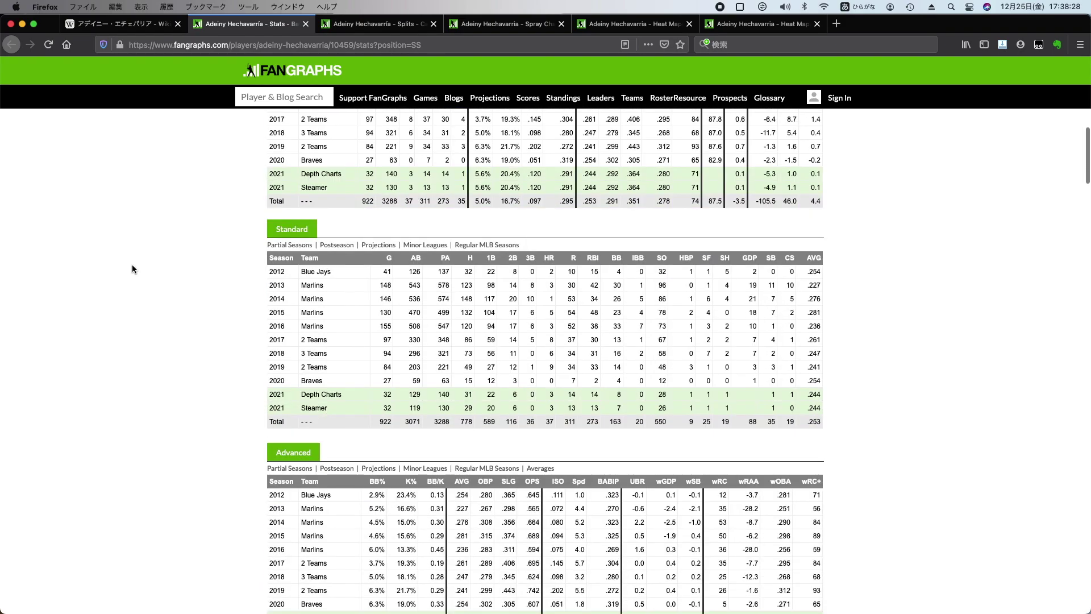
scroll(132, 264, "up", 4)
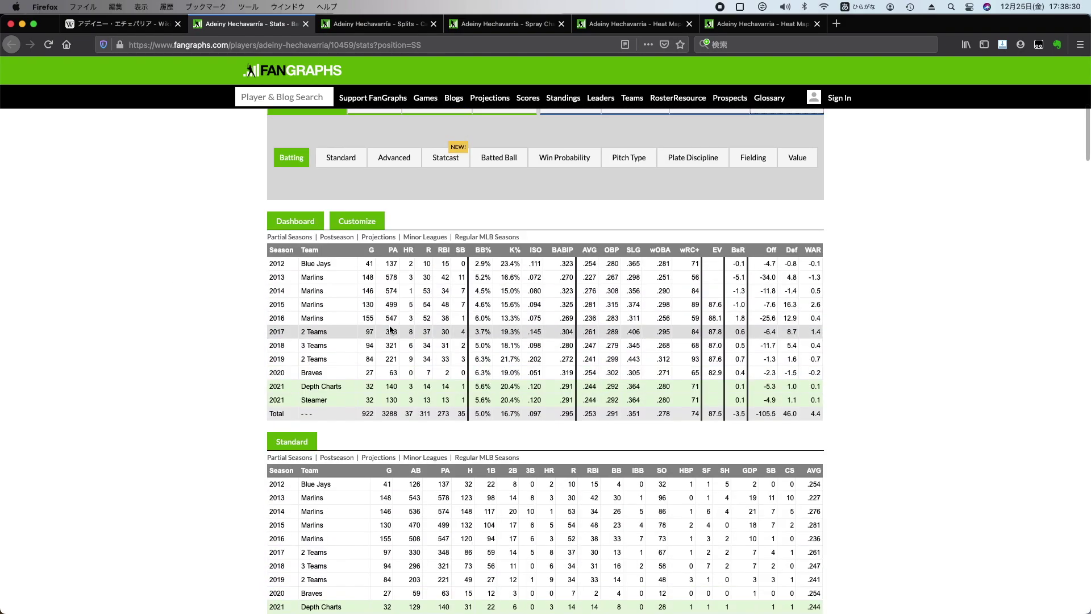
scroll(389, 330, "down", 1)
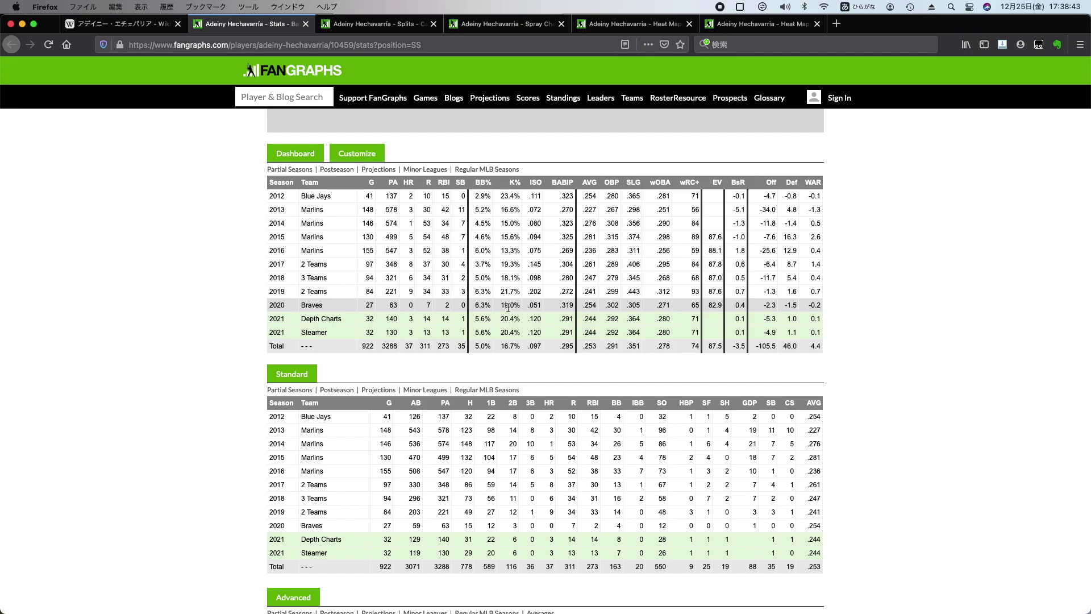
scroll(512, 310, "down", 1)
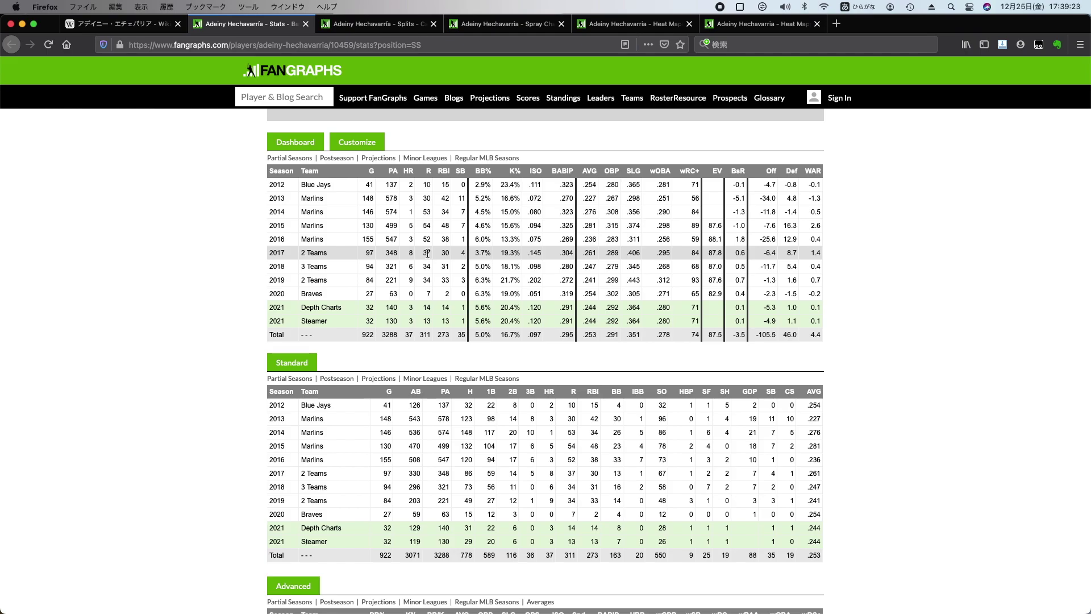
scroll(489, 227, "down", 1)
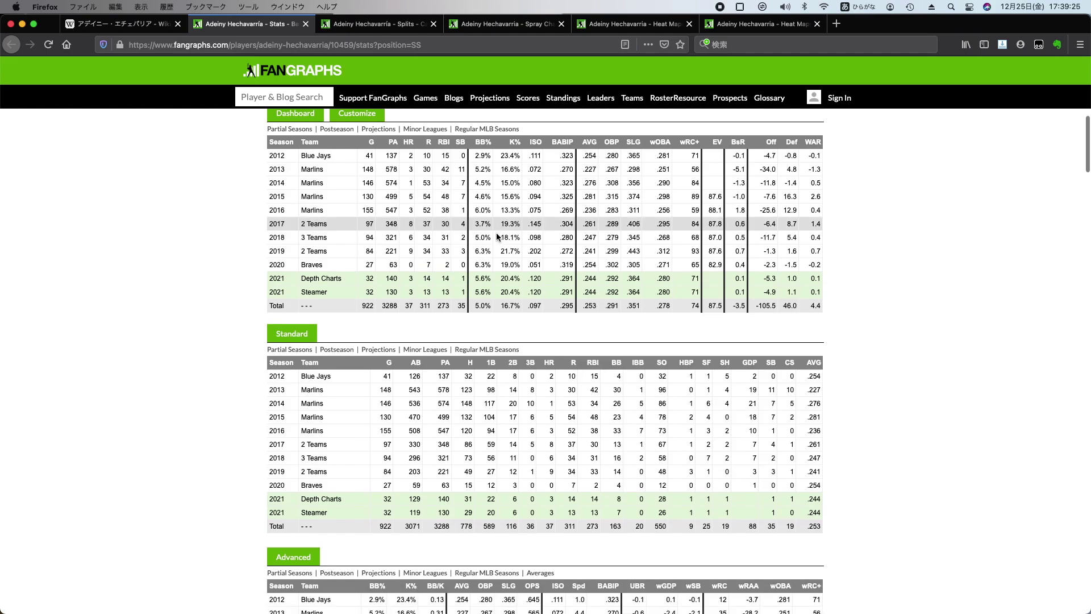
scroll(499, 244, "down", 1)
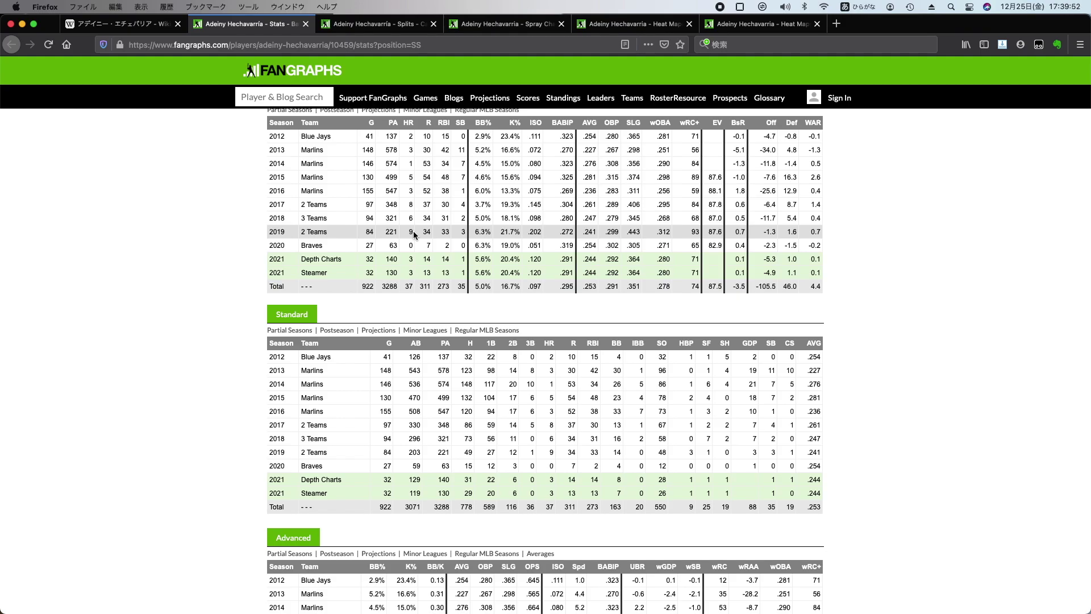
Examine the Standard, Advanced and Statcast batting tables on the stats page.
scroll(414, 230, "down", 5)
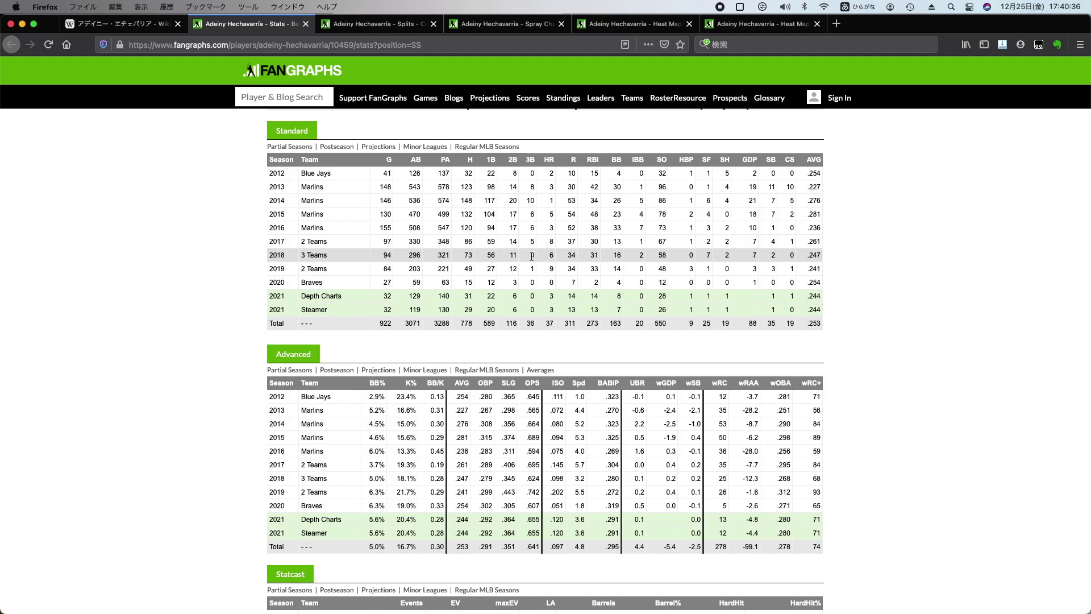
scroll(531, 256, "down", 4)
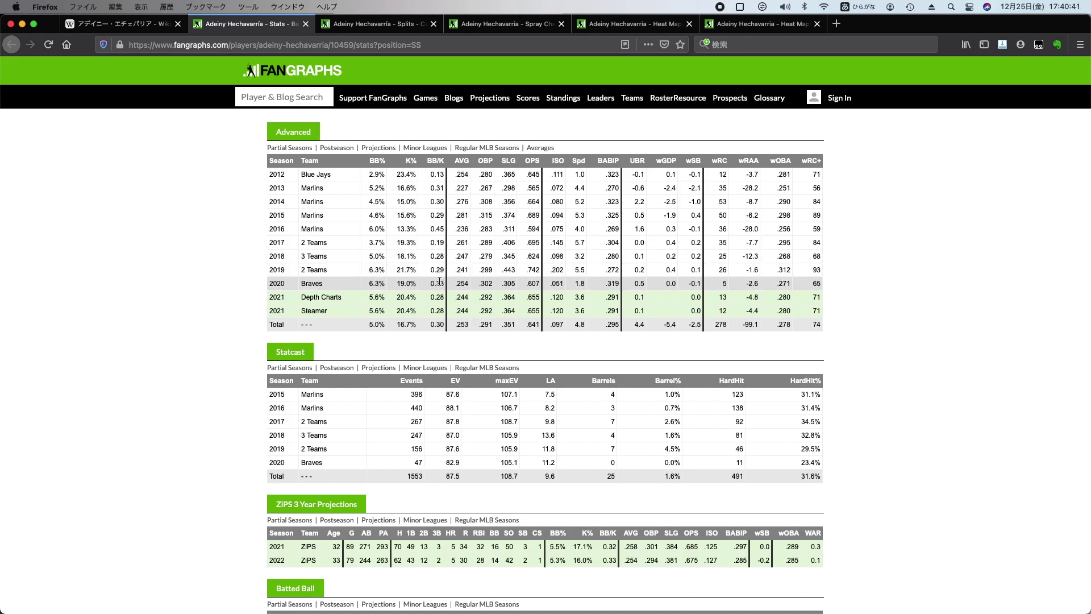
scroll(438, 281, "down", 2)
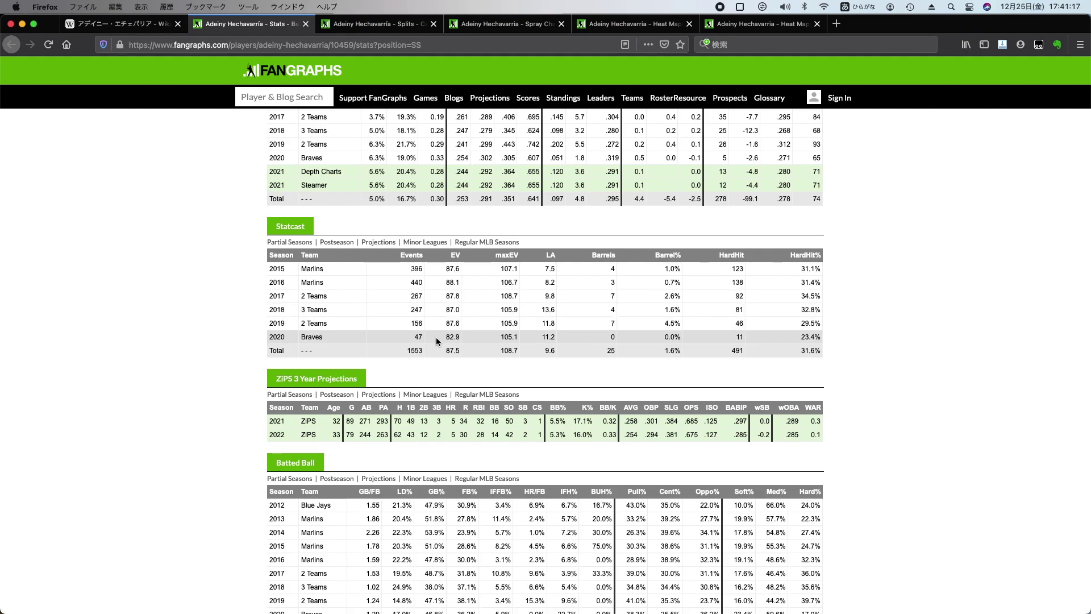
Examine the Batted Ball table for batted-ball types, hit directions and contact strength by season.
scroll(414, 336, "down", 5)
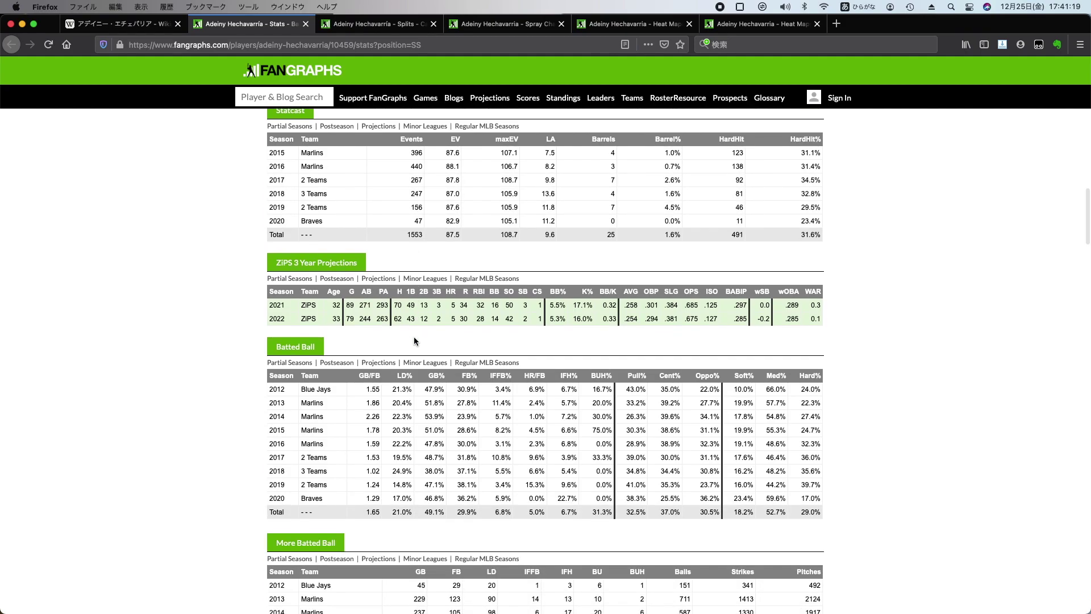
scroll(414, 339, "down", 3)
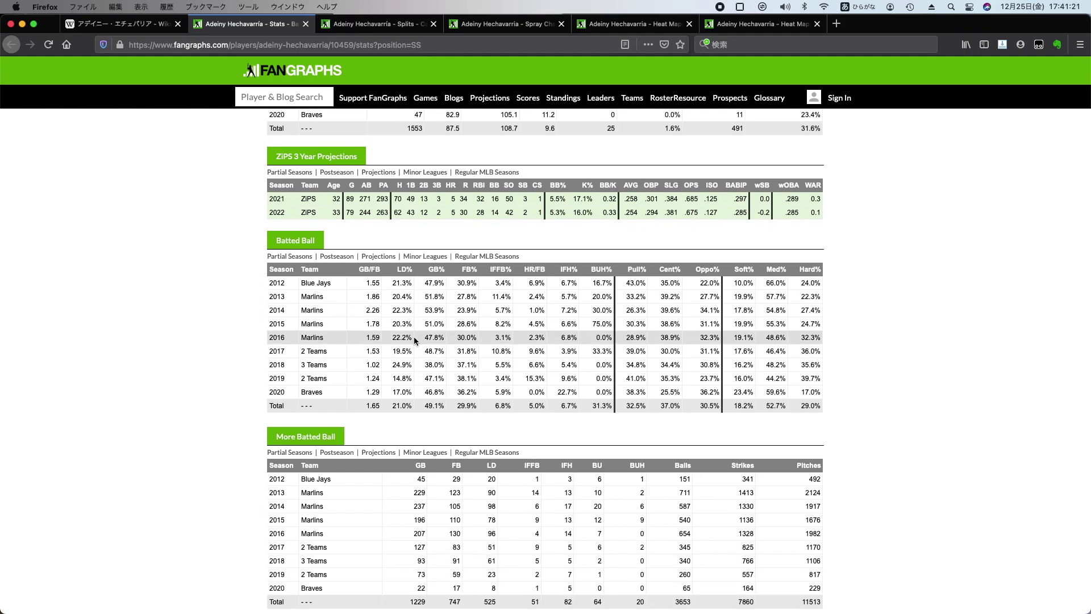
scroll(414, 339, "down", 1)
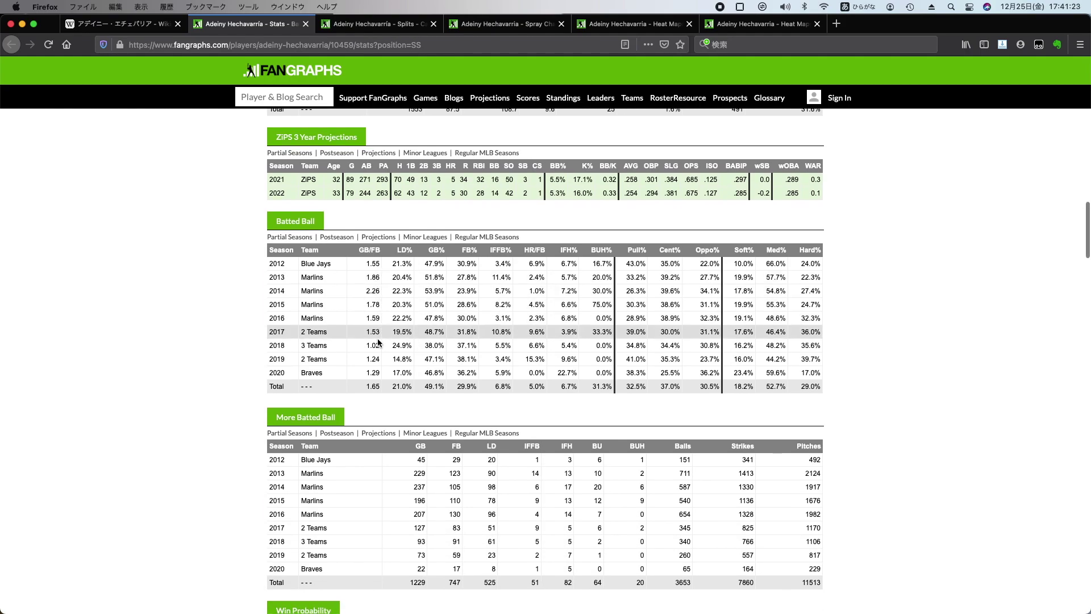
scroll(375, 356, "down", 1)
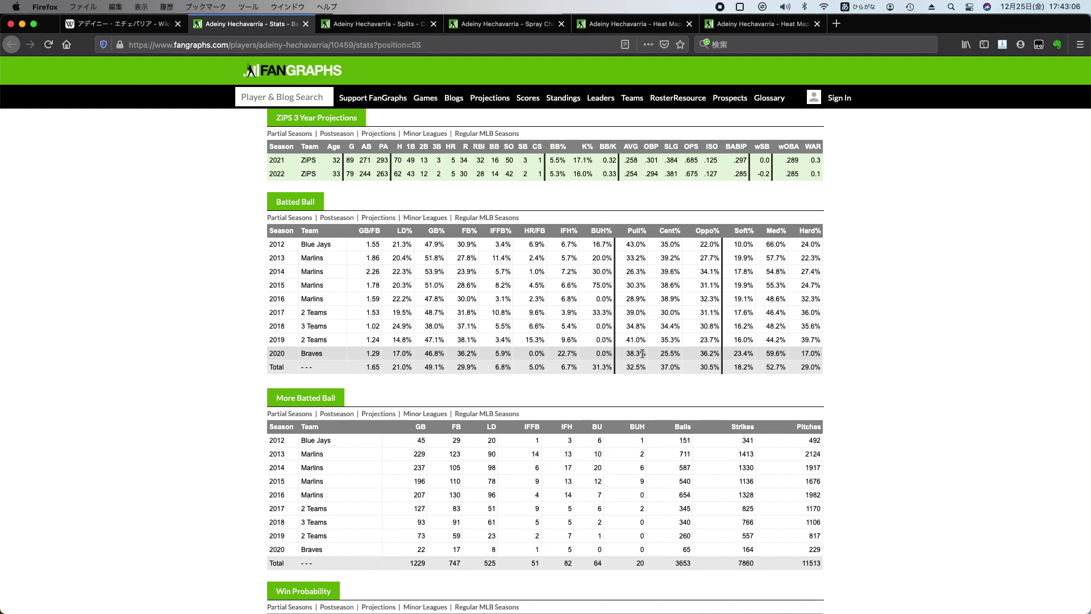
scroll(647, 325, "down", 3)
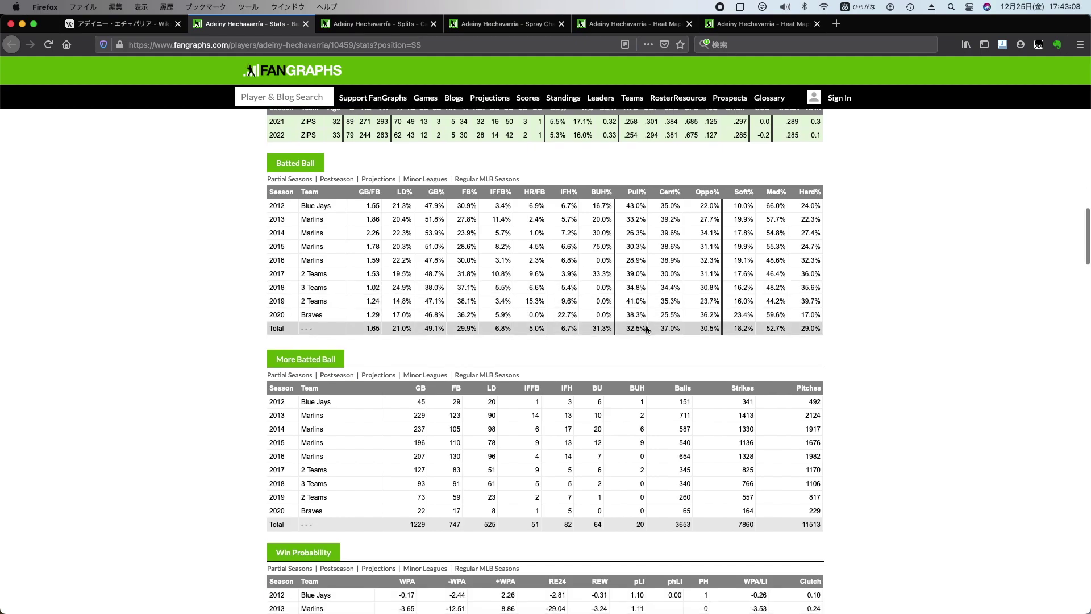
Examine the Pitch Info tables and compare the Plate Discipline table with the Pitch Info Plate Discipline table.
scroll(645, 326, "down", 15)
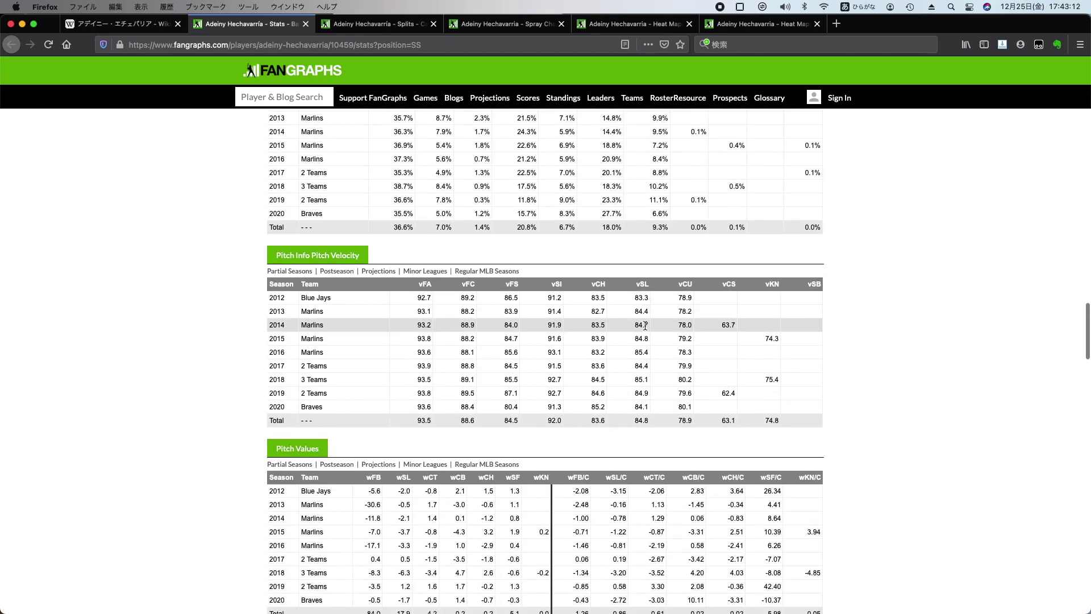
scroll(644, 325, "down", 20)
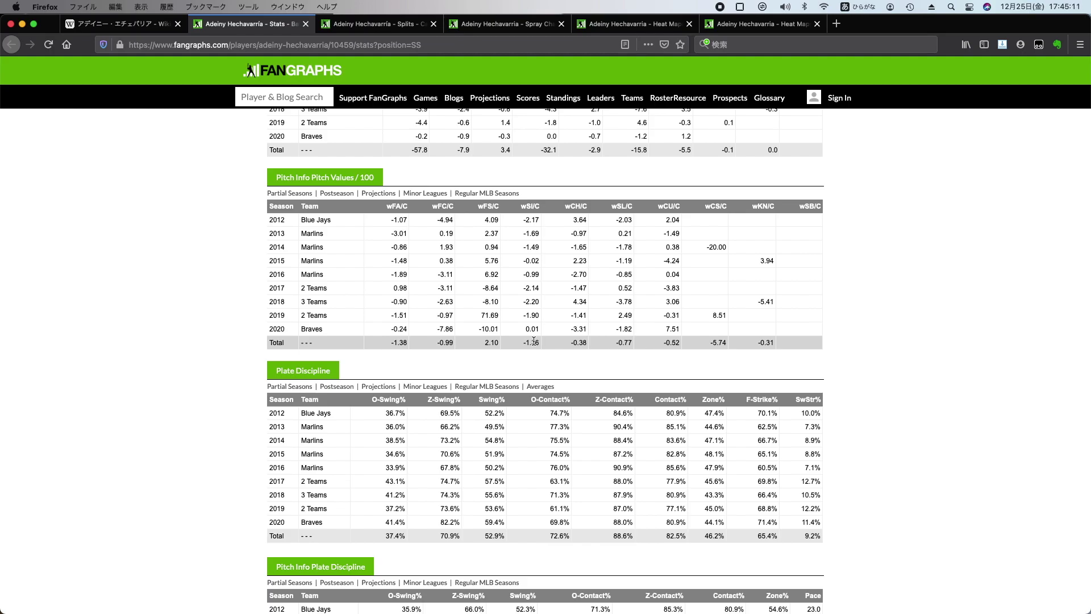
scroll(530, 342, "down", 1)
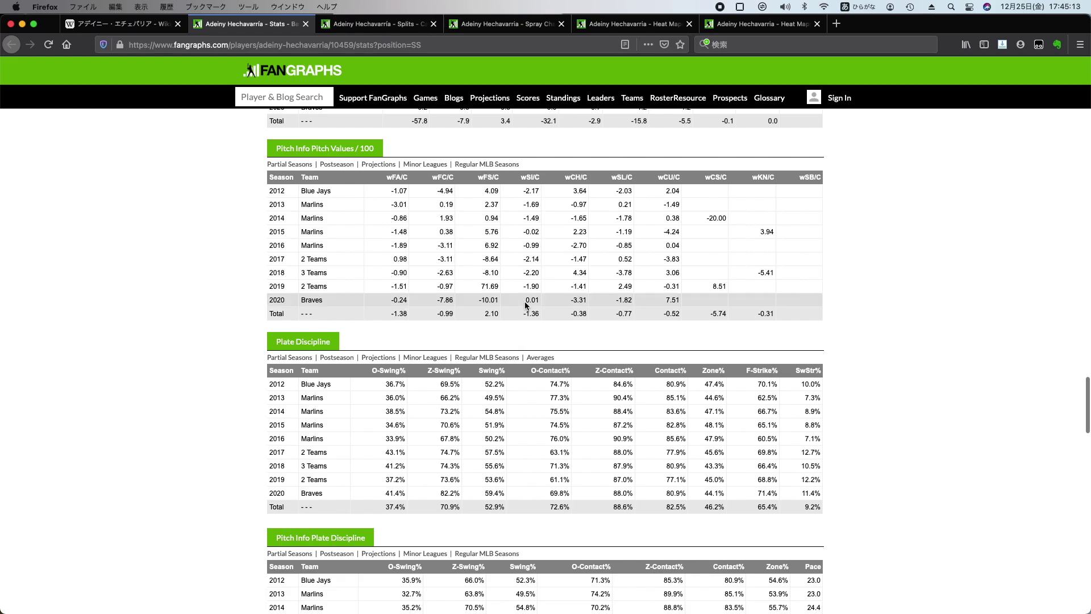
scroll(531, 313, "down", 1)
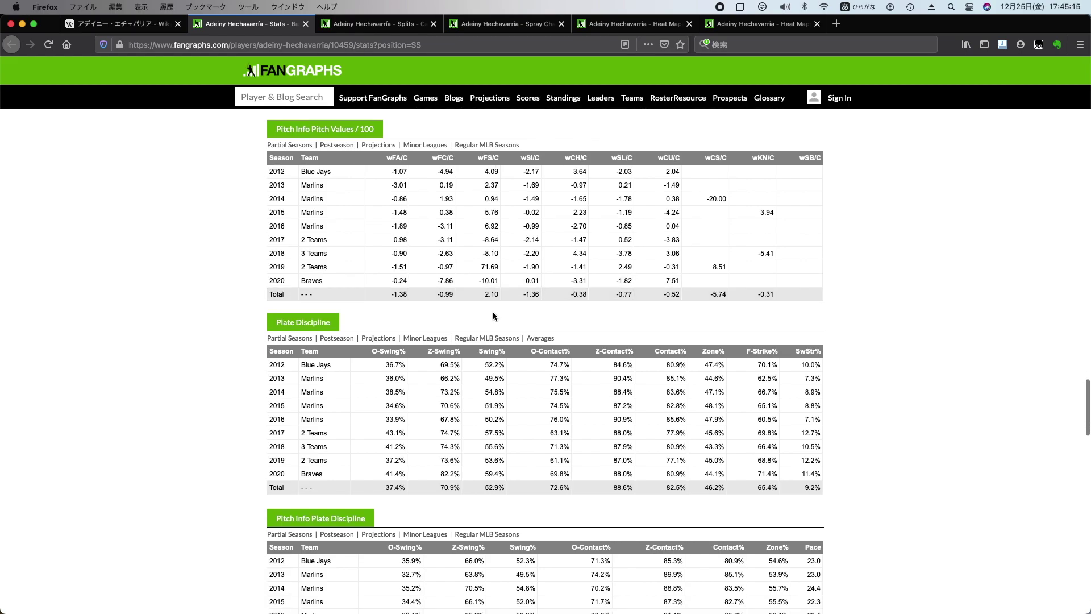
scroll(516, 318, "down", 5)
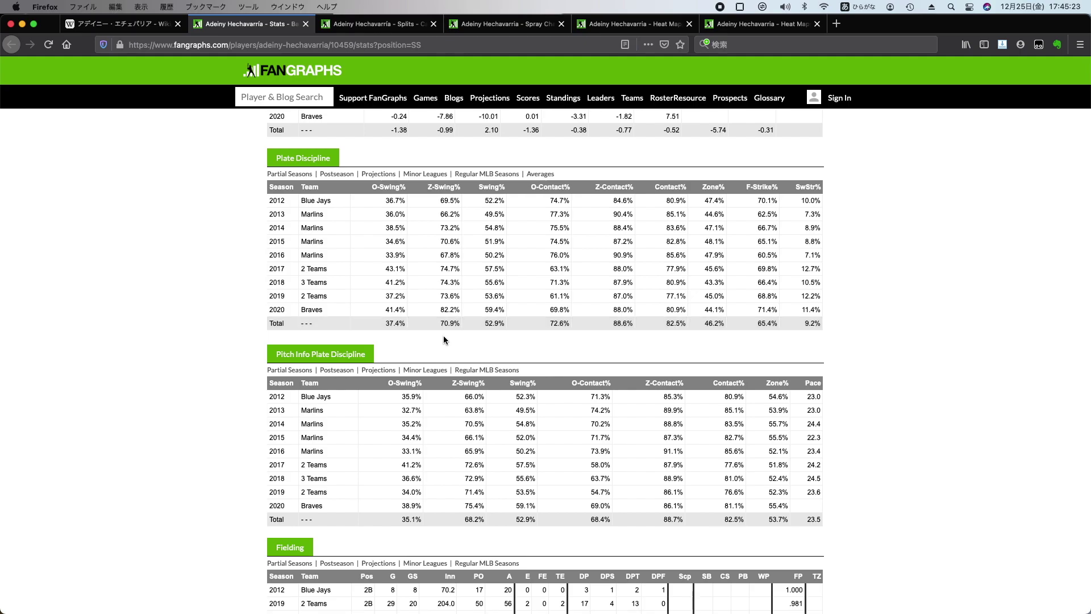
scroll(443, 338, "down", 5)
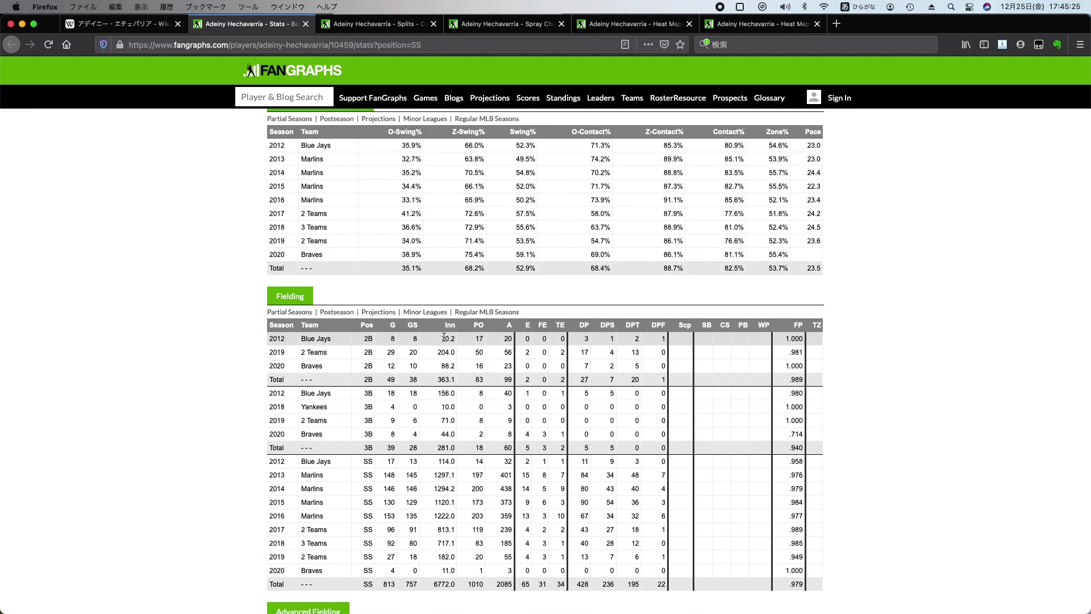
scroll(431, 298, "up", 1)
scroll(432, 297, "up", 3)
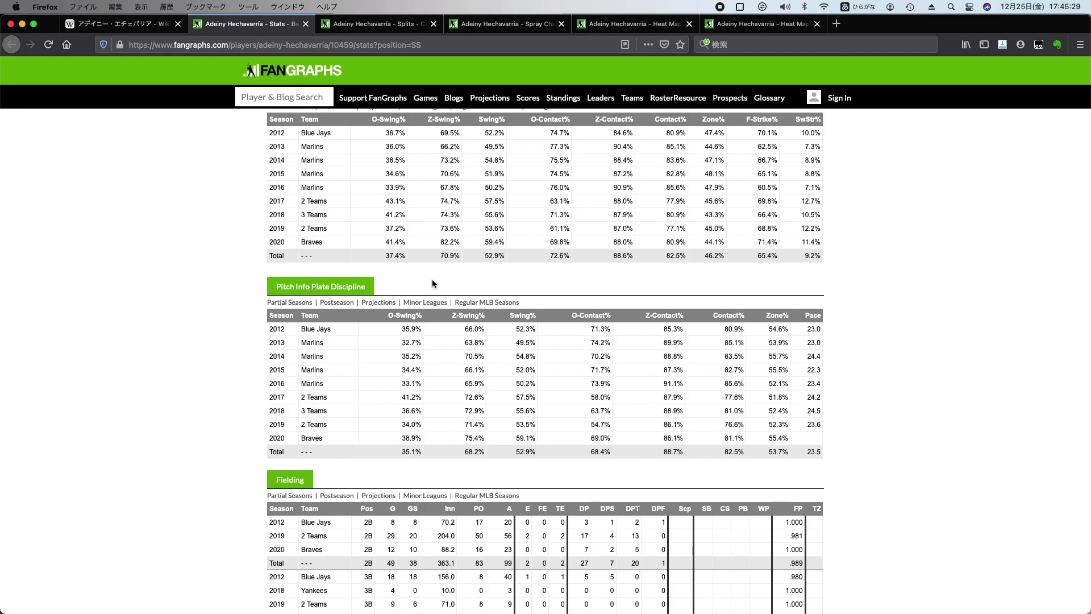
scroll(432, 284, "down", 3)
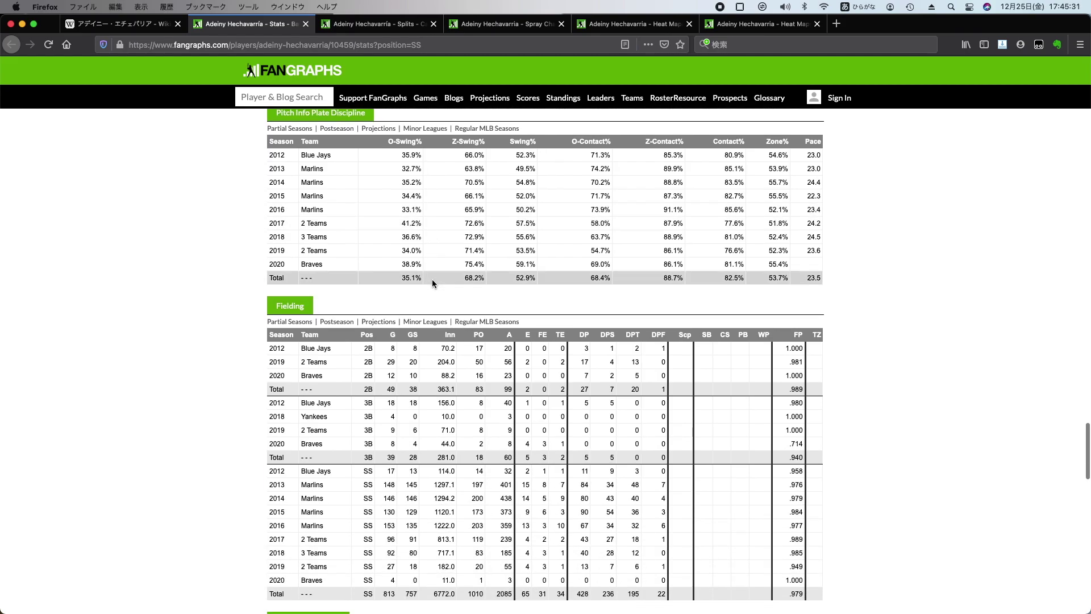
Compare the Fielding and Advanced Fielding tables by position, and go on to the Fans Scouting Report and Value tables.
scroll(432, 283, "down", 8)
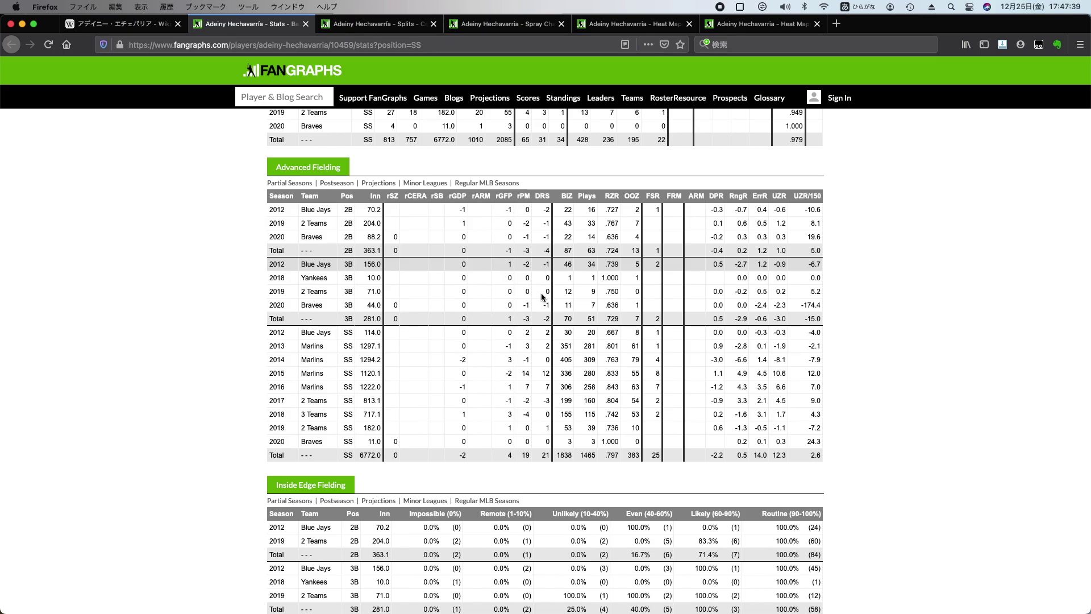
scroll(540, 299, "up", 1)
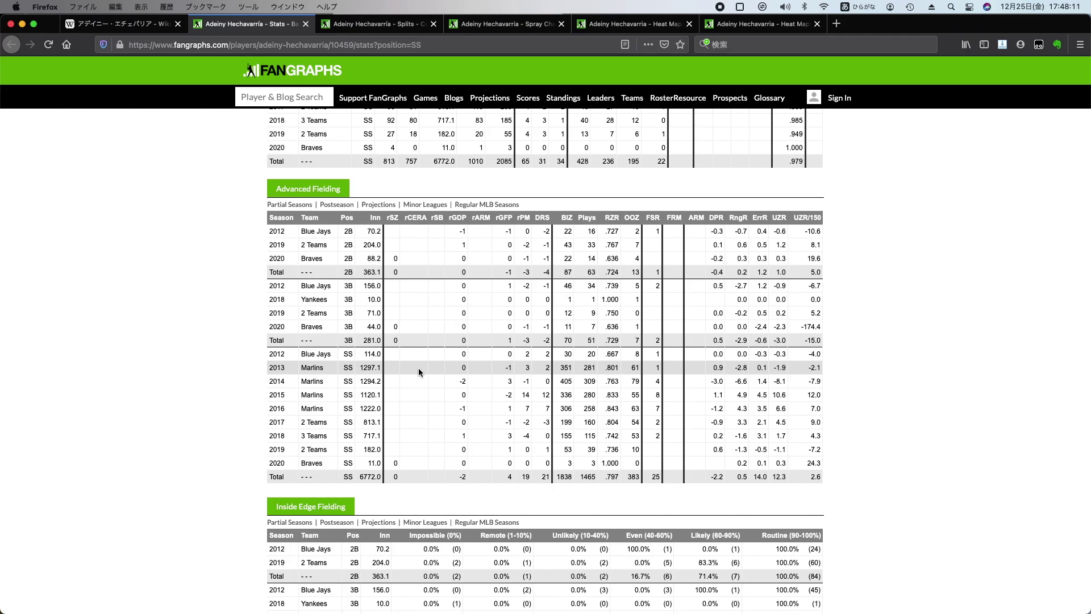
scroll(554, 413, "up", 2)
scroll(554, 413, "up", 7)
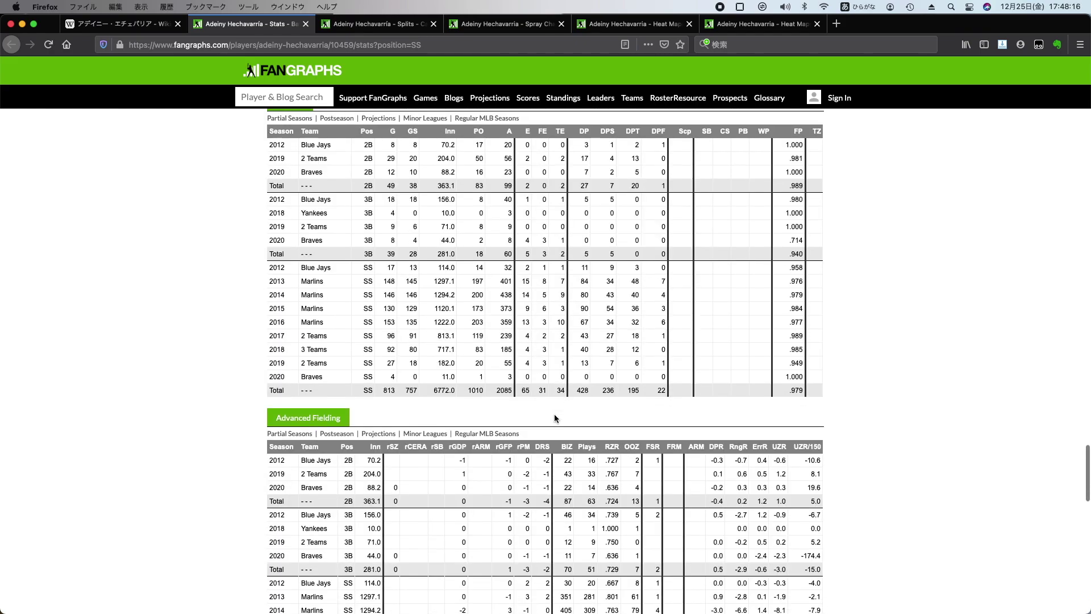
scroll(554, 417, "down", 1)
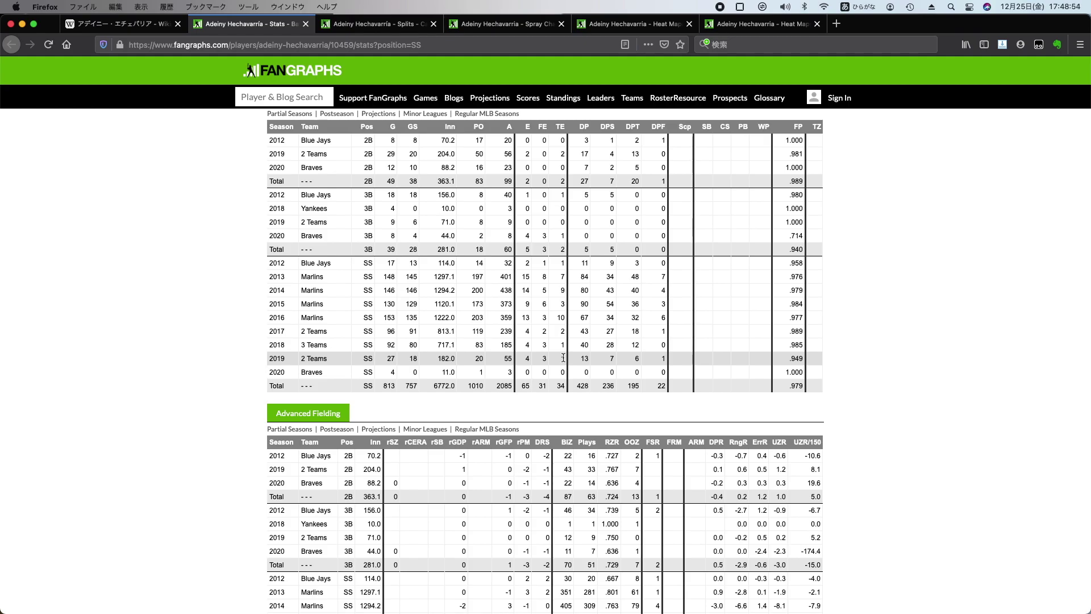
scroll(563, 357, "down", 15)
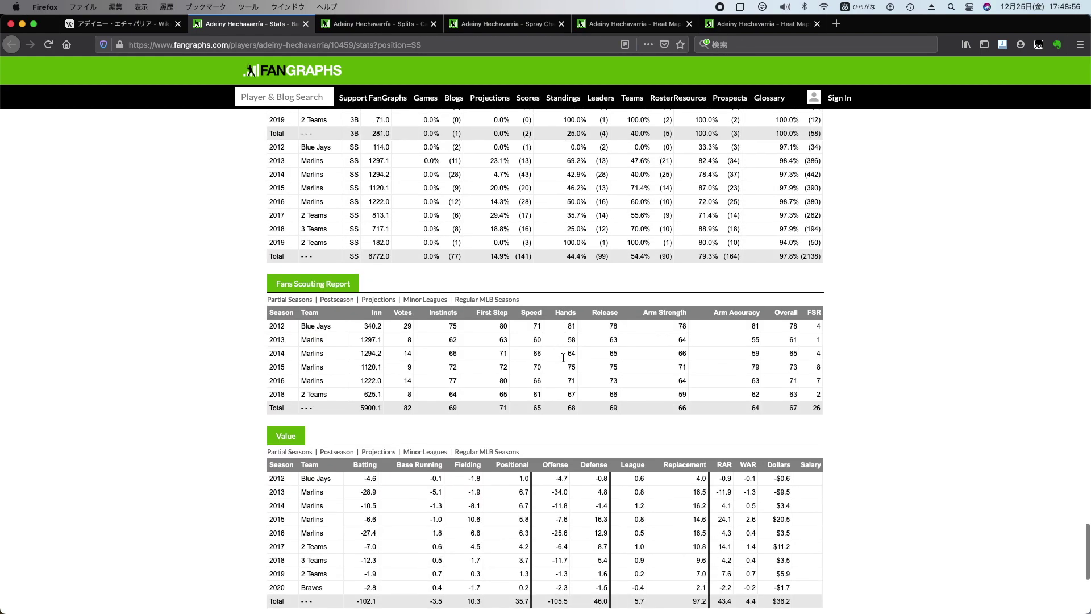
Recheck the Inside Edge Fielding table, and examine the Standard and Advanced tables on the player's Splits page.
scroll(563, 358, "down", 3)
scroll(562, 358, "up", 10)
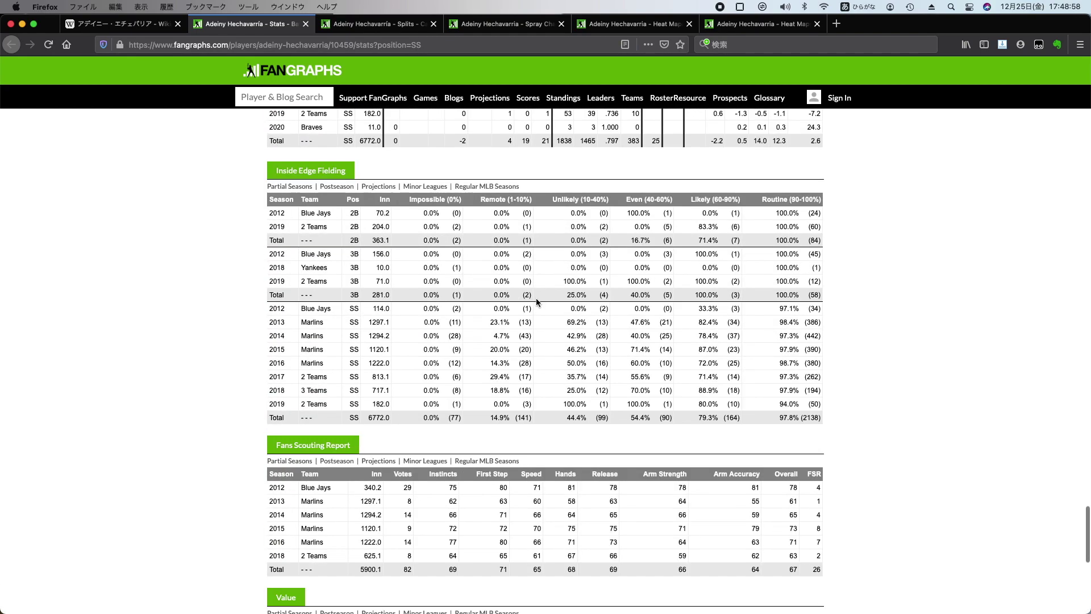
left_click(399, 22)
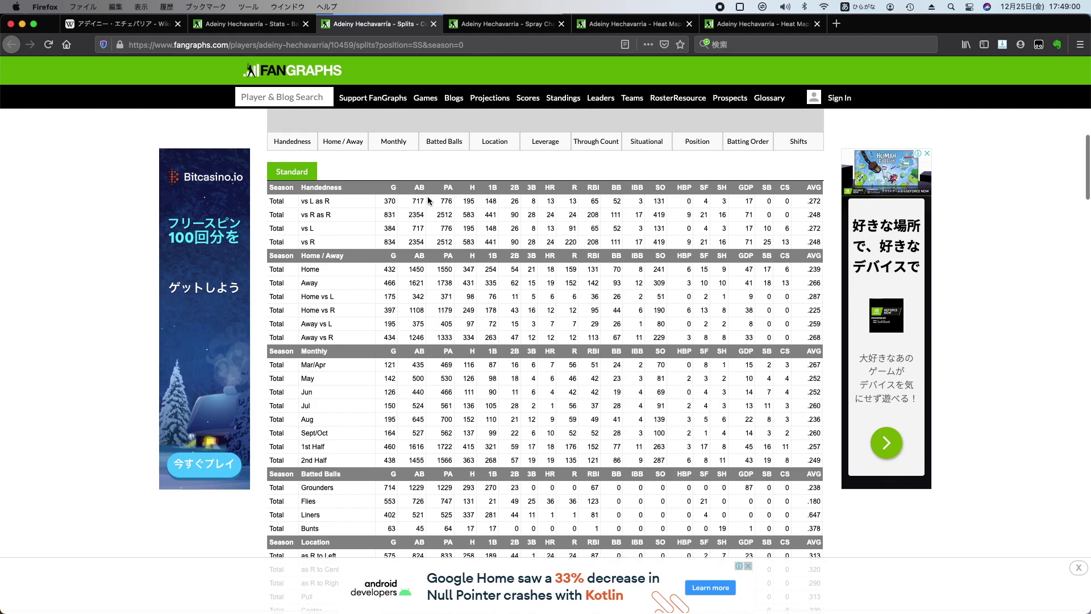
scroll(502, 242, "down", 20)
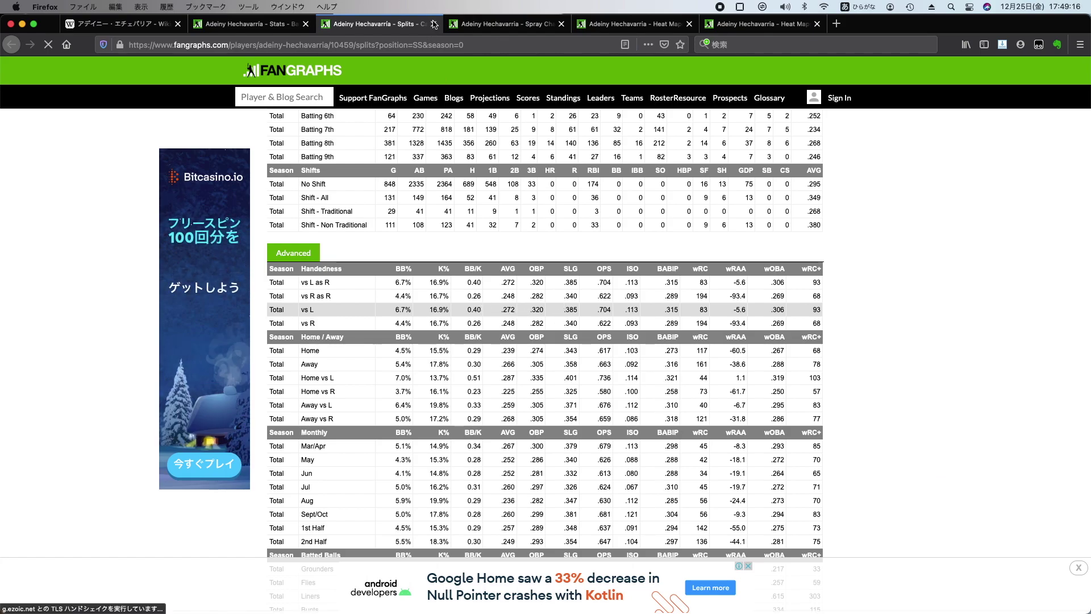
Examine the Hang Time and Batted Balls spray charts for 2012 to 2020, and view the Swing% heat map.
left_click(513, 24)
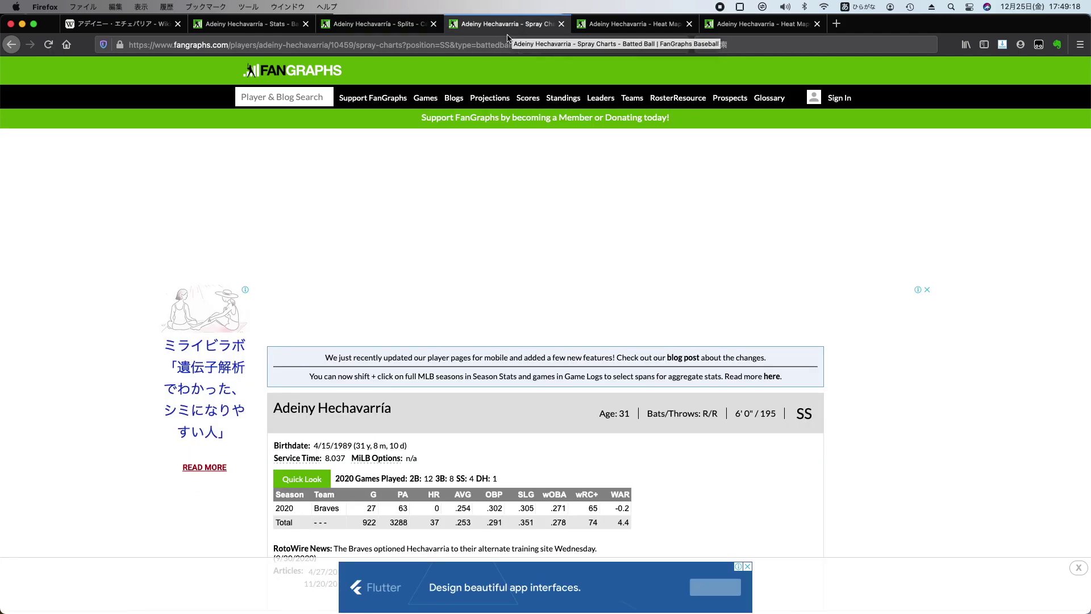
scroll(459, 347, "down", 2)
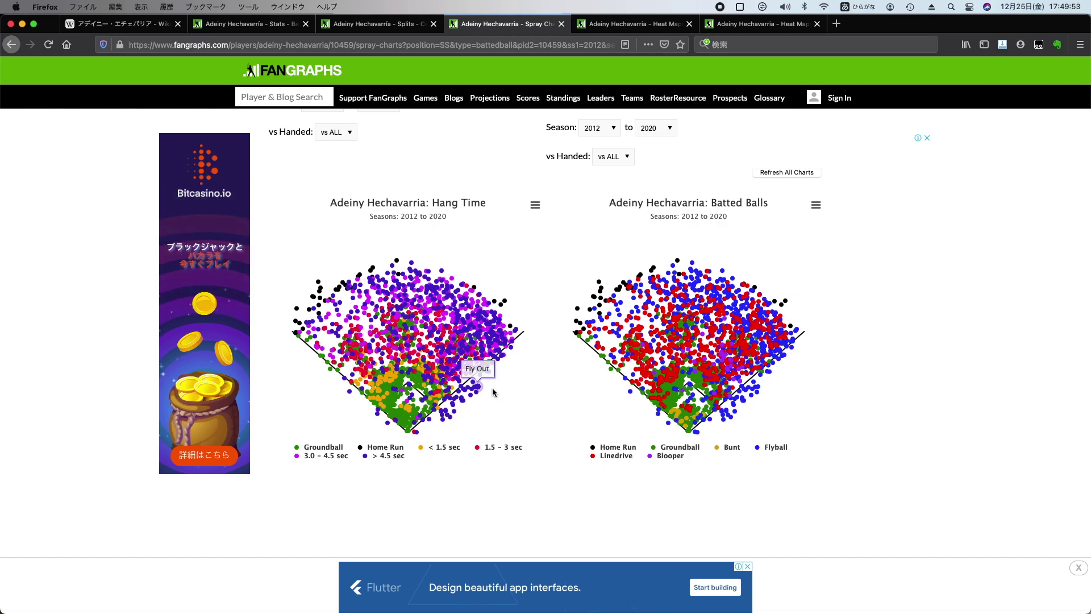
left_click(629, 26)
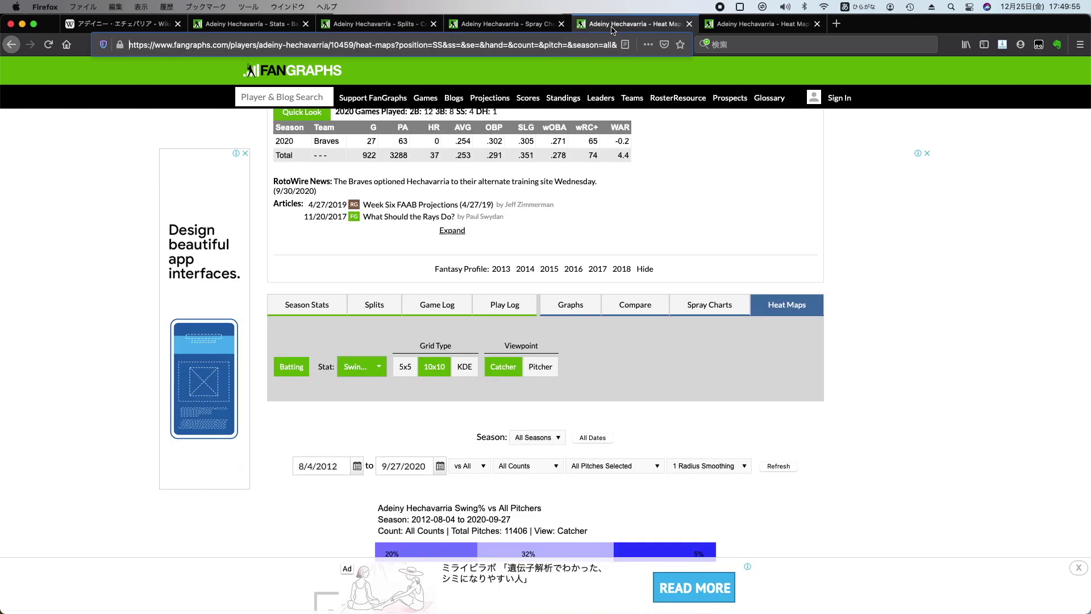
scroll(510, 209, "down", 6)
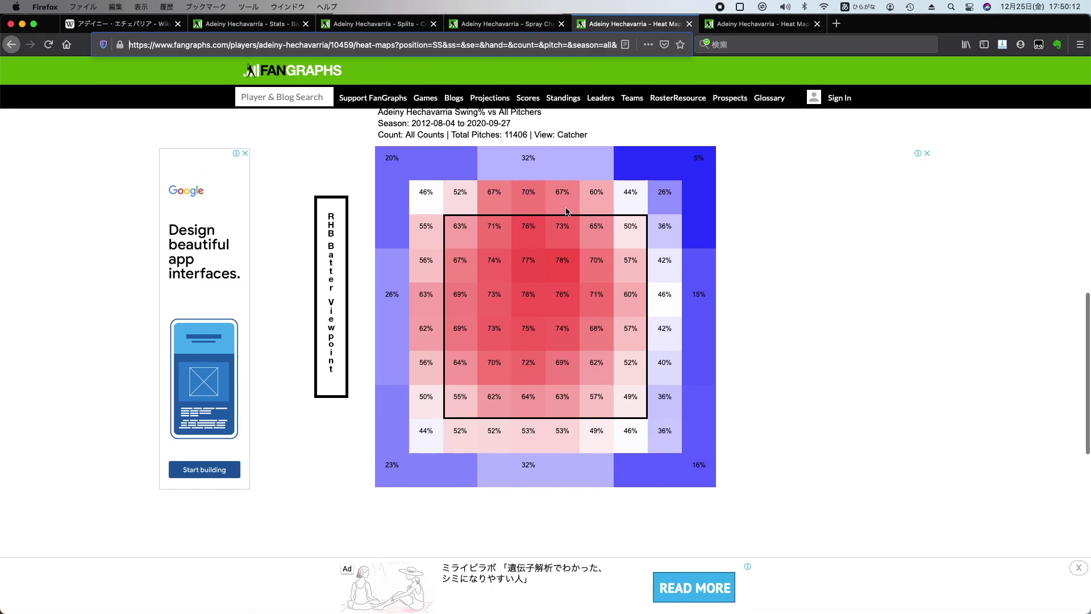
Examine the SLG/P heat map against all pitchers by pitch location.
left_click(727, 23)
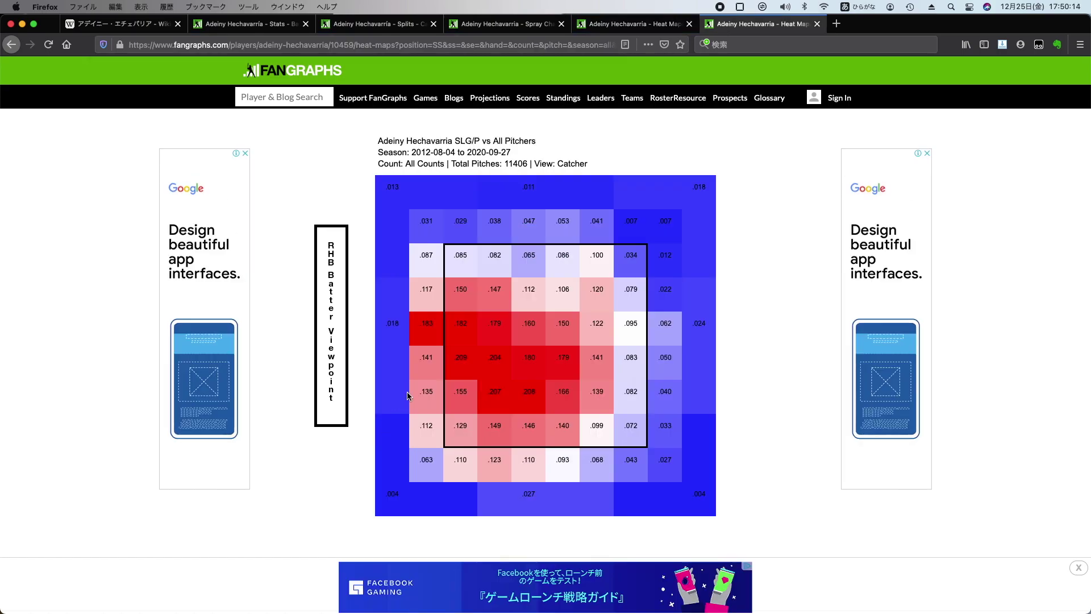
scroll(472, 341, "up", 1)
scroll(471, 341, "down", 1)
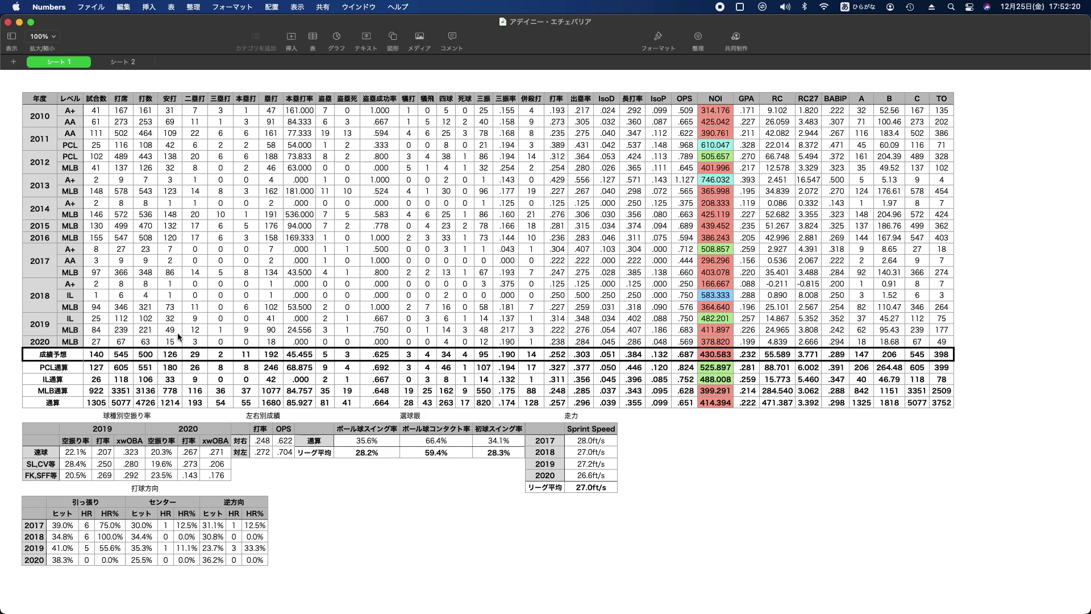
In the player's Numbers spreadsheet, check the stolen bases (盗塁) and caught stealing (盗塁死) in the projection row (成績予想).
left_click(325, 356)
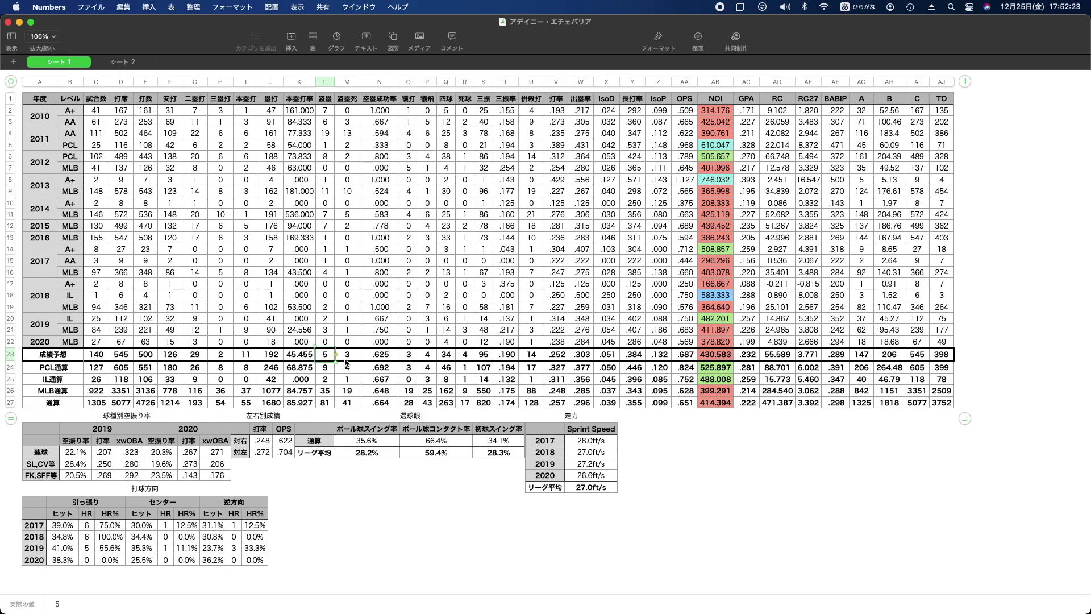
left_click(342, 361)
left_click(322, 360)
left_click(347, 360)
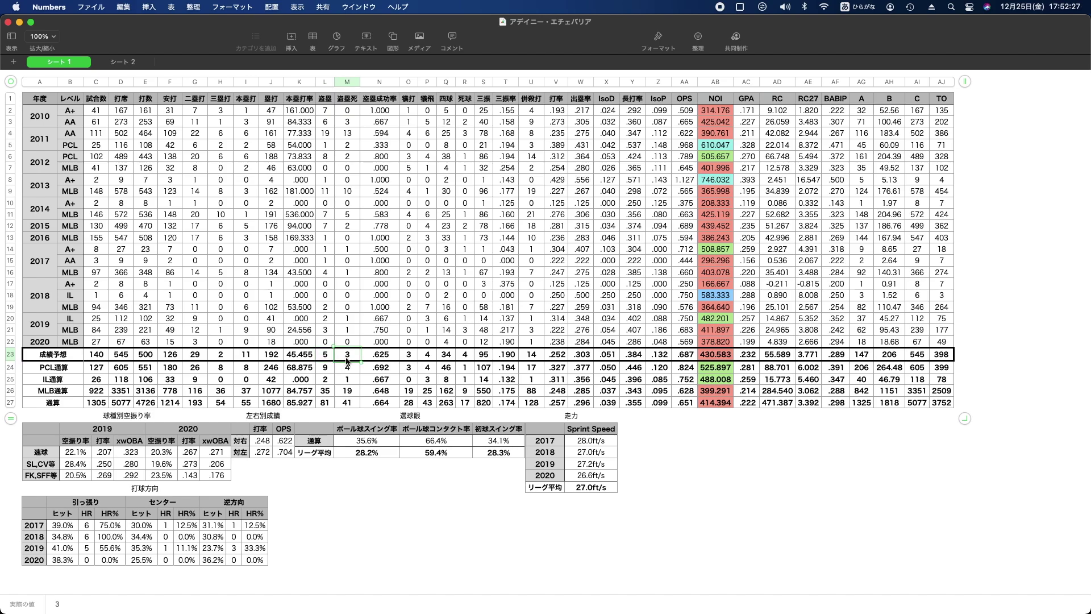
left_click(386, 500)
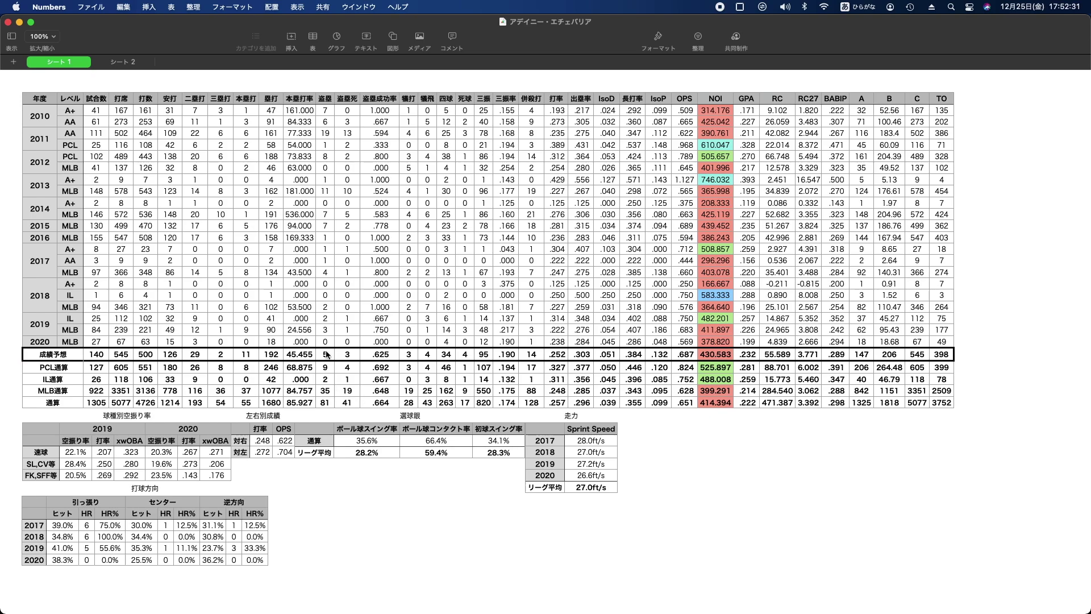
Check the fastball (速球) row of the pitch-type table for 2019 xwOBA and 2020 whiff rate and batting average.
scroll(325, 404, "down", 5)
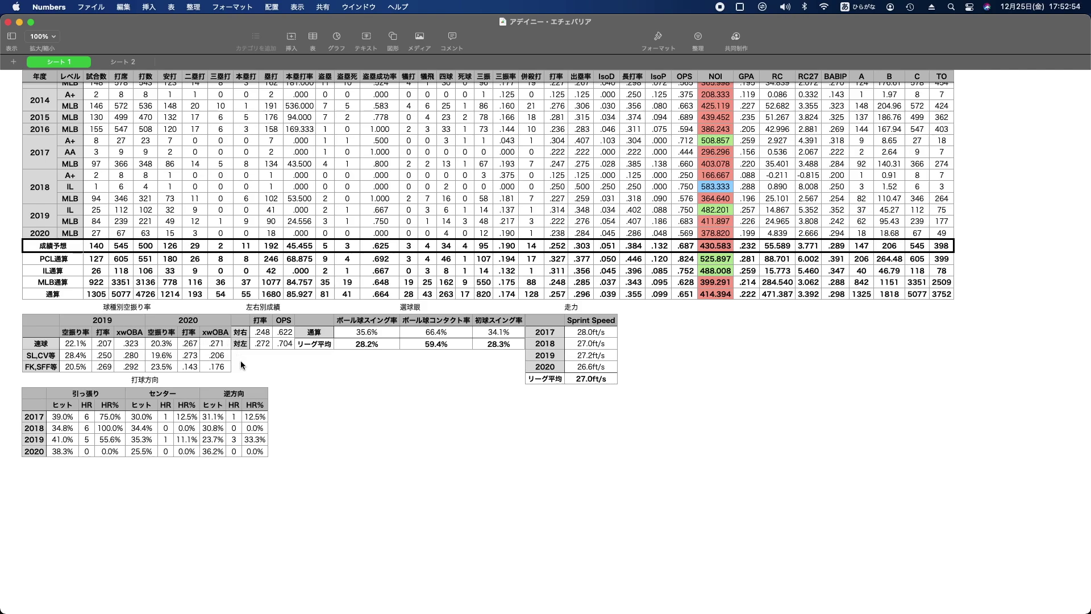
left_click(123, 345)
left_click(158, 344)
left_click(187, 344)
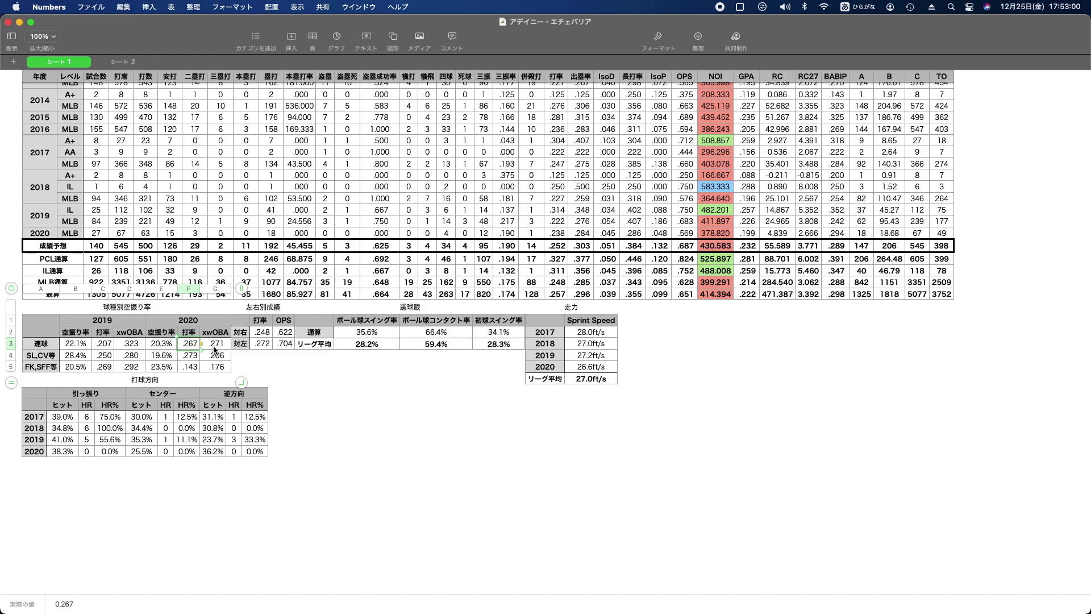
left_click(262, 364)
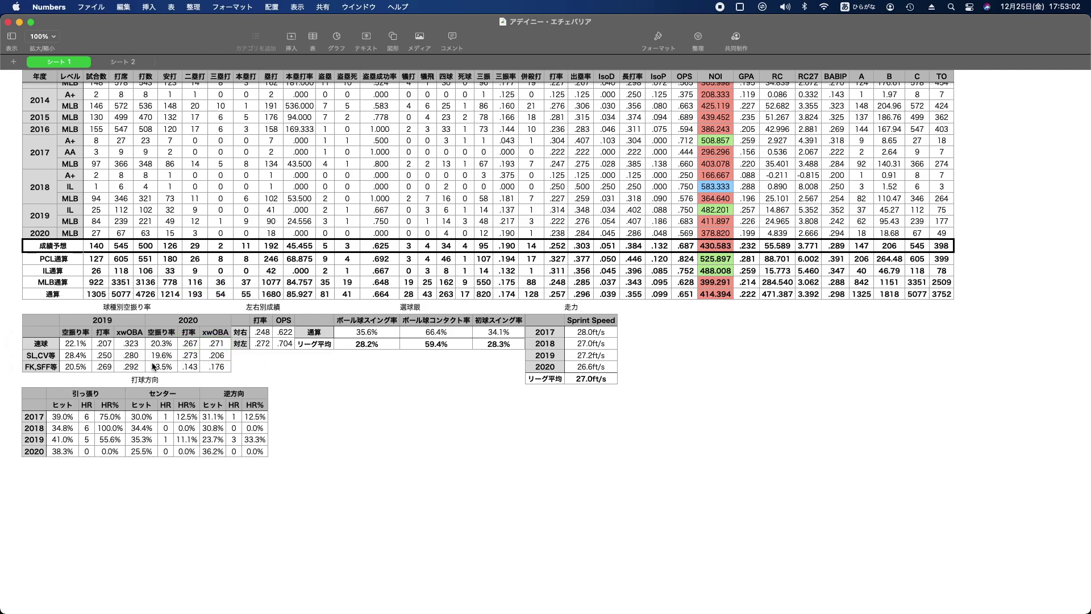
Go through the SL,CV等 row of the pitch-type table, from the 2019 whiff rate to the 2020 xwOBA.
left_click(131, 356)
left_click(83, 357)
key("Right")
key("Right")
key("Right")
key("Right")
key("Right")
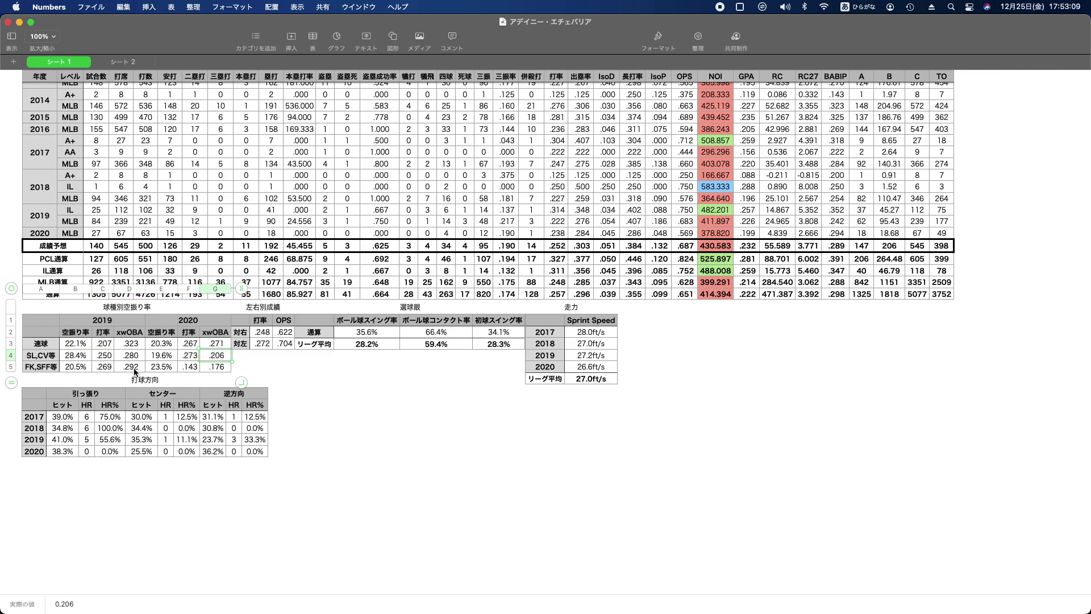
Compare the 2019 xwOBA of the FK,SFF等 and SL,CV等 rows, and check the 2019 whiff rate against FK,SFF等.
left_click(138, 368)
left_click(138, 357)
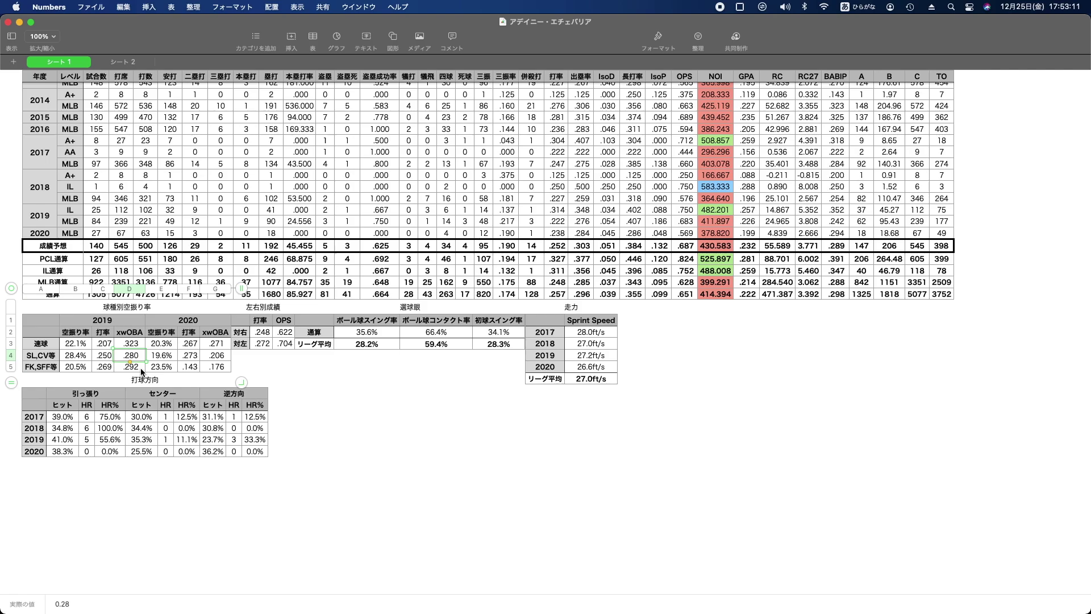
left_click(83, 366)
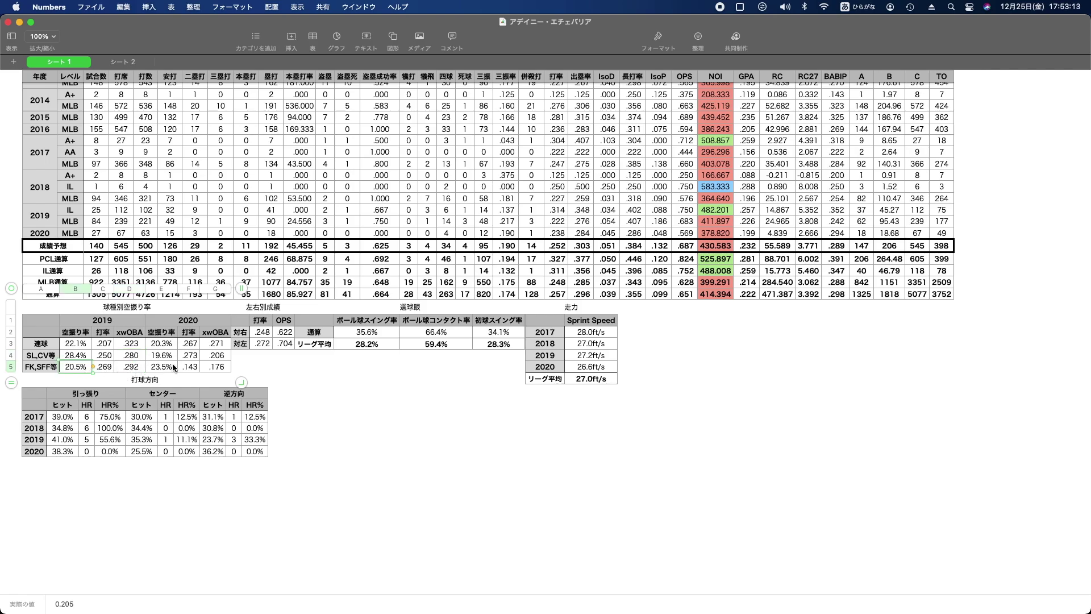
left_click(325, 385)
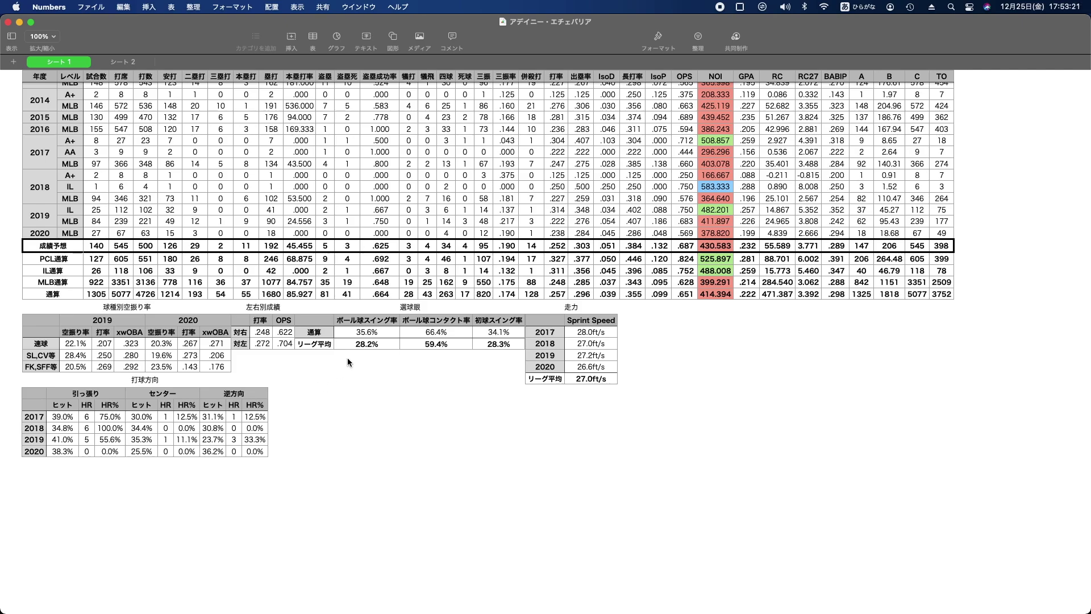
Compare the player's out-of-zone swing, out-of-zone contact and first-pitch swing rates with the league average in the 選球眼 table.
left_click(379, 333)
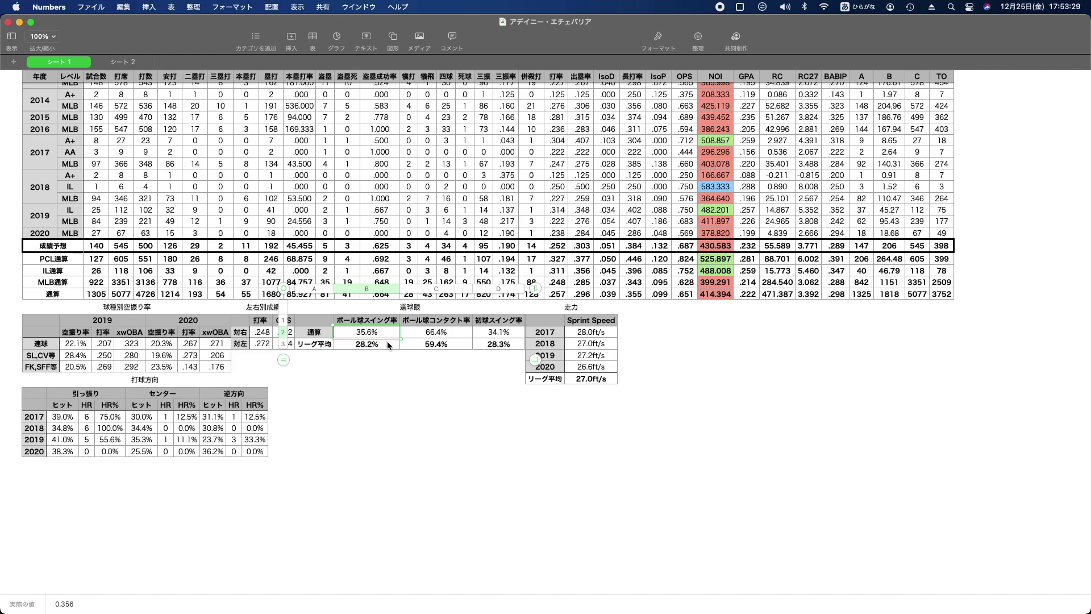
key("Right")
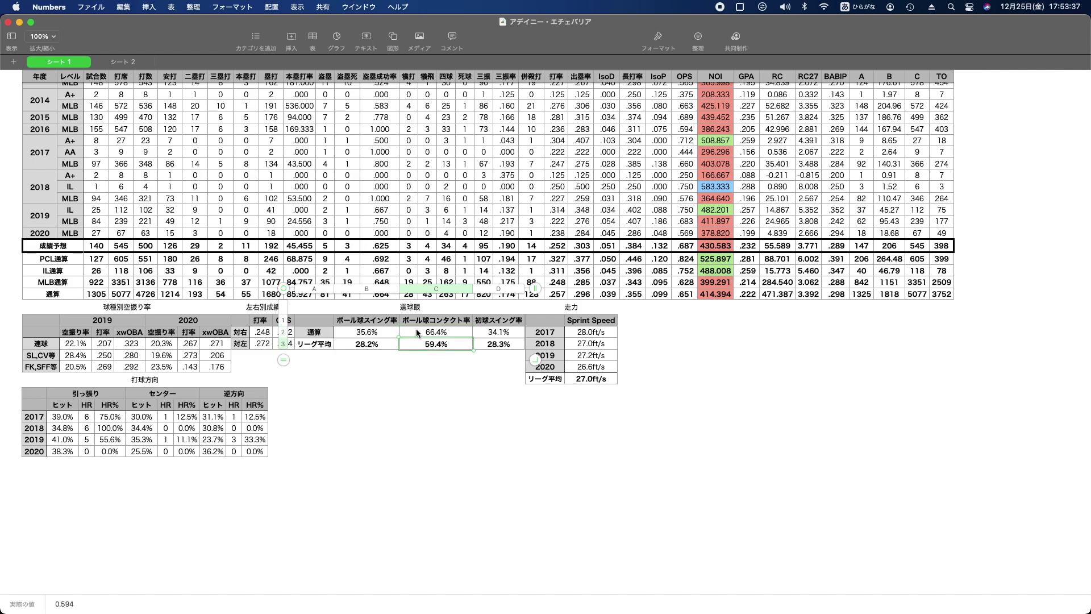
key("Right")
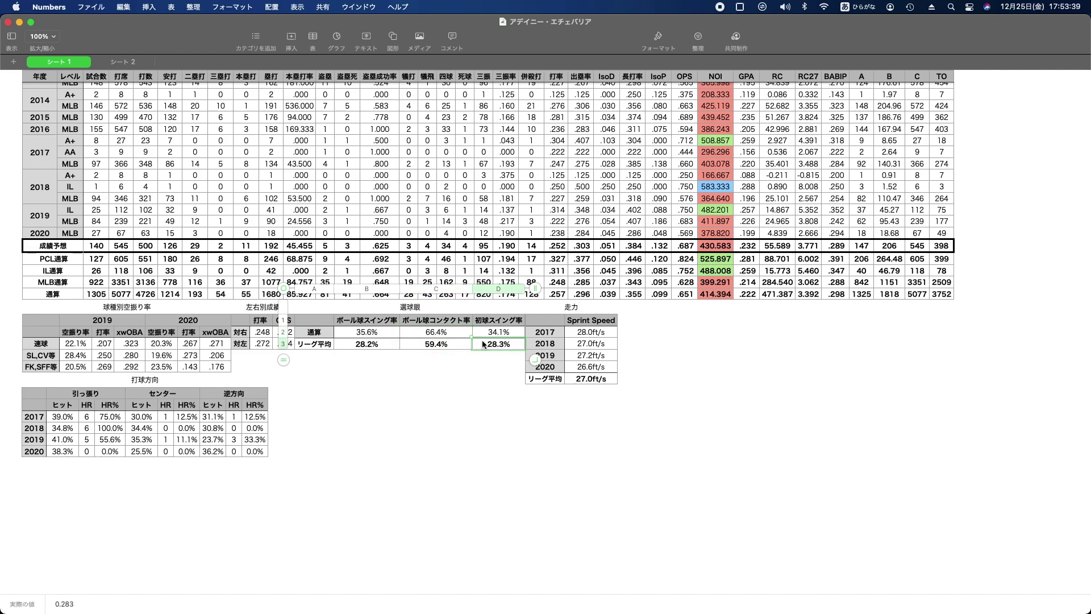
Compare the player's 2017 to 2020 sprint speeds with the league average in the 走力 table.
left_click(603, 332)
key("Down")
key("Down")
key("Down")
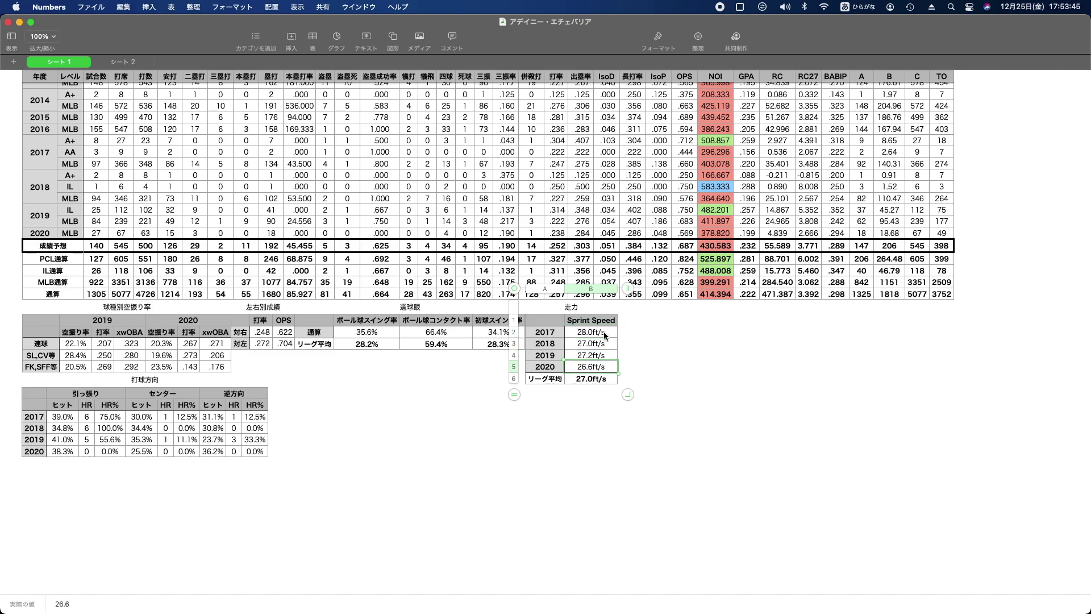
key("Up")
key("Up")
key("Up")
key("Up")
key("Down")
key("Down")
key("Down")
key("Down")
key("Down")
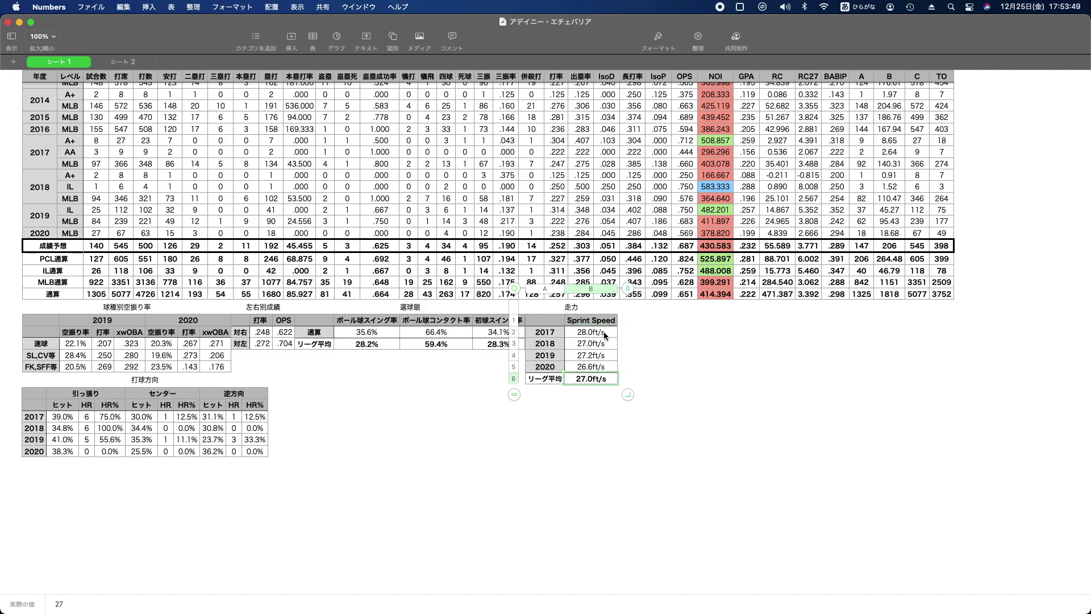
left_click(435, 452)
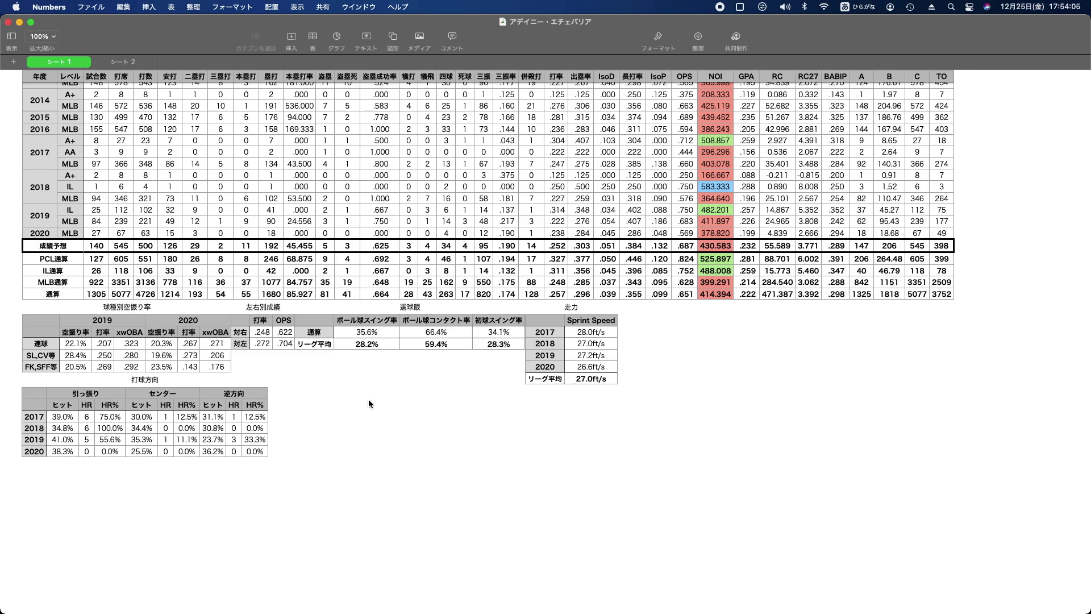
Return to the yearly batting table and check the double plays (併殺打) in the projection row.
scroll(368, 398, "up", 4)
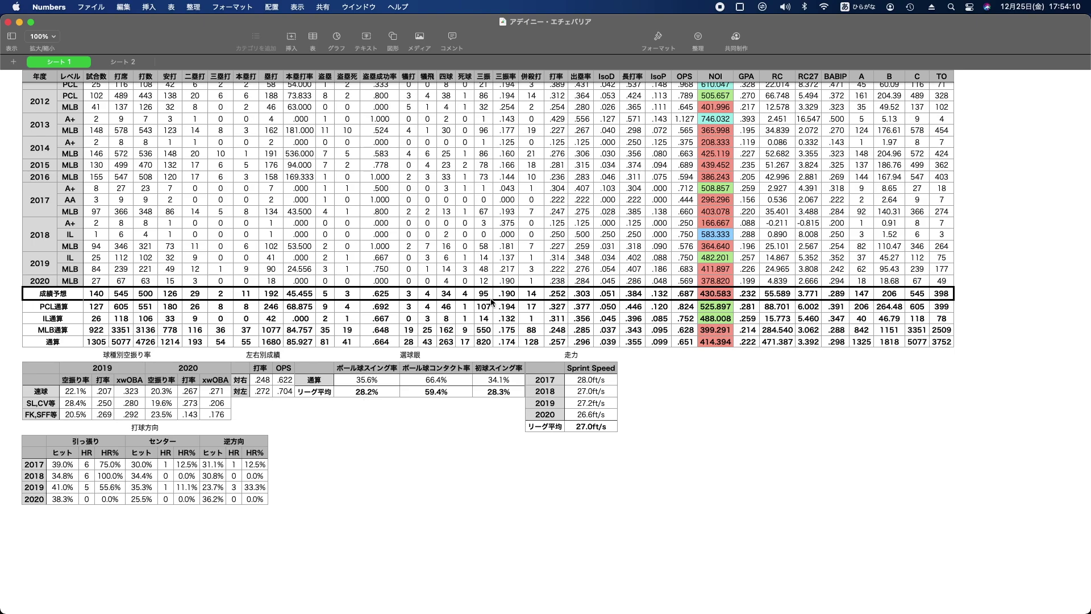
scroll(534, 296, "up", 5)
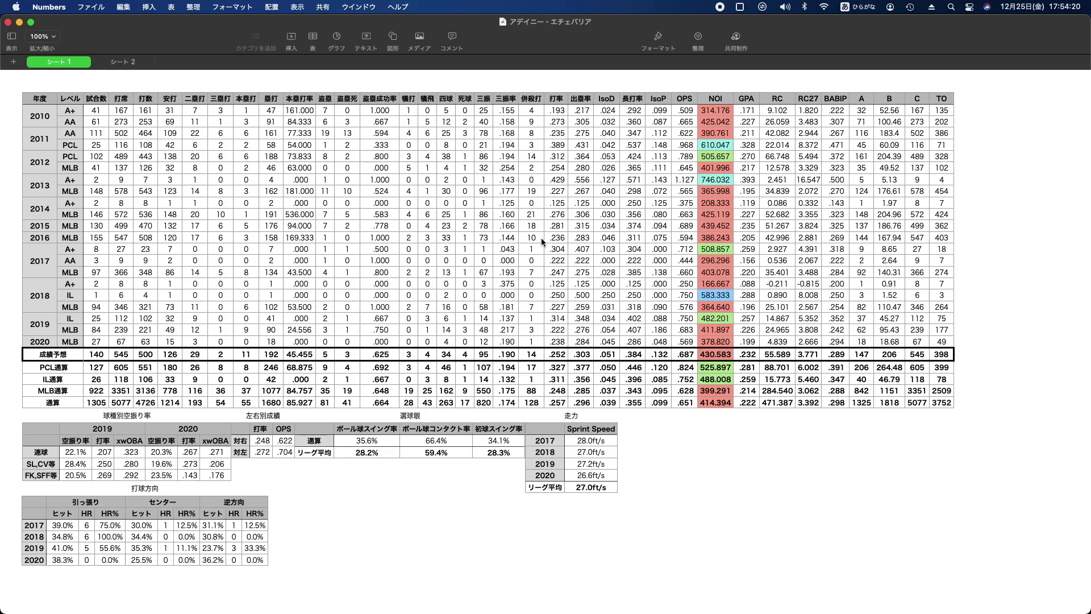
left_click(542, 353)
scroll(542, 353, "down", 3)
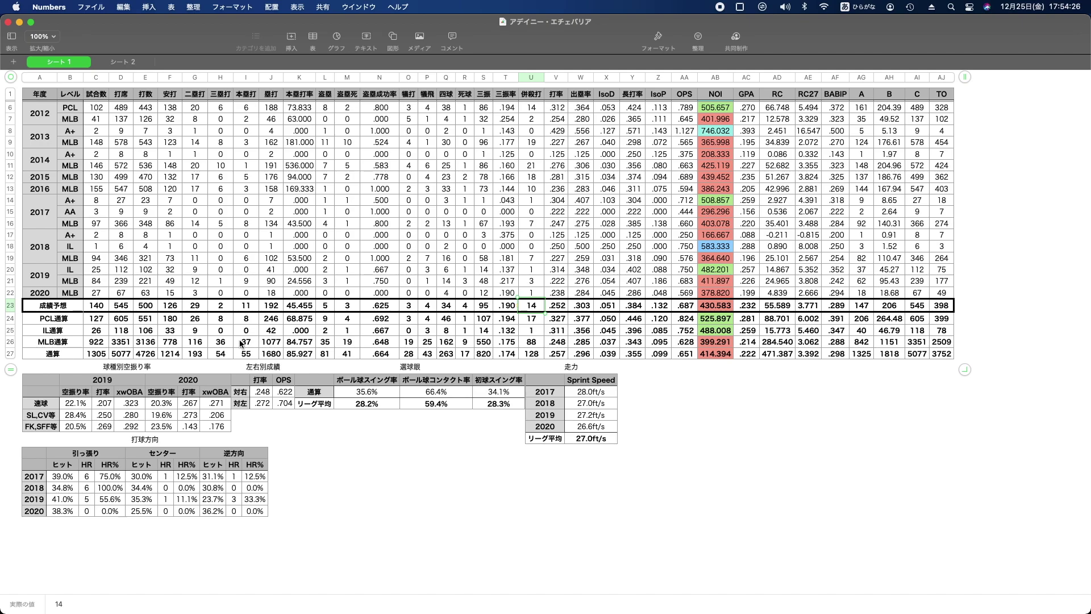
Check the batting average (打率), strikeouts (三振) and strikeout rate (三振率) in the projection row.
left_click(557, 308)
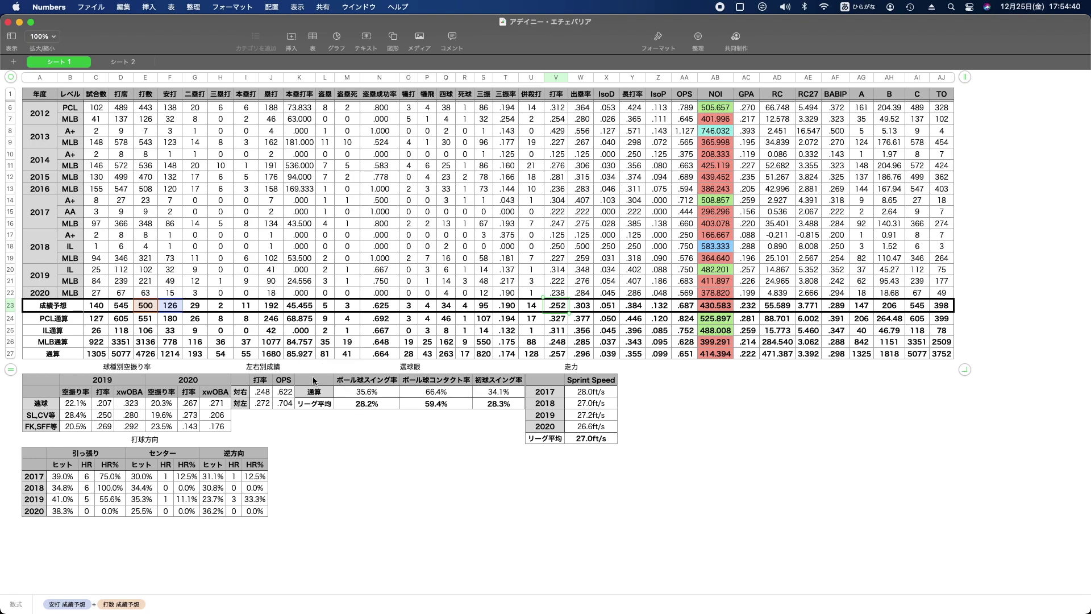
left_click(487, 308)
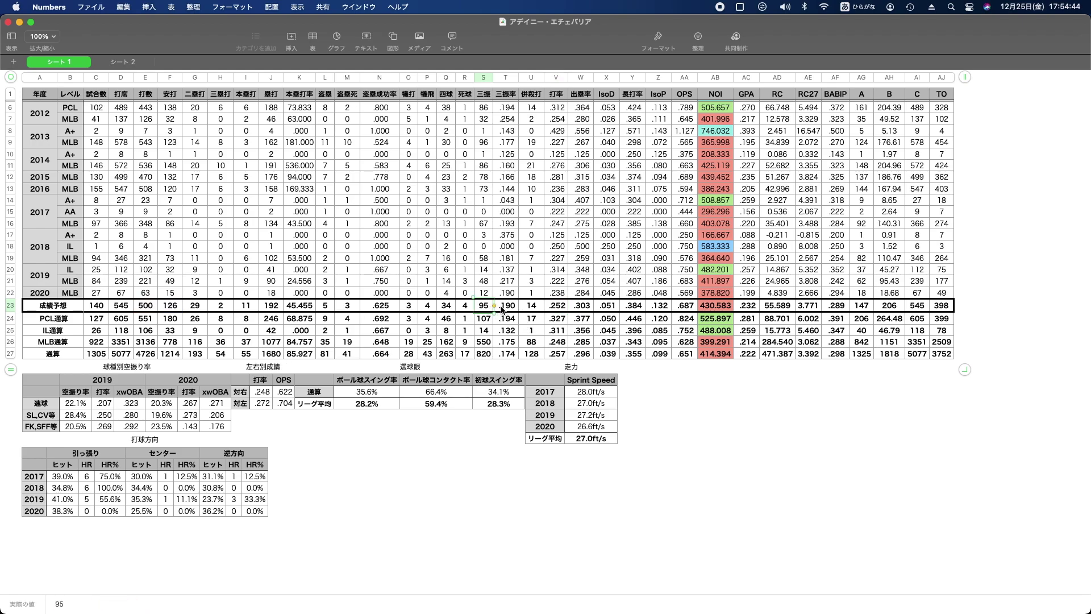
left_click(500, 310)
left_click(485, 306)
Check the walks (四球), hit by pitches (死球), batting average and on-base percentage (出塁率) in the projection row.
left_click(443, 312)
left_click(467, 312)
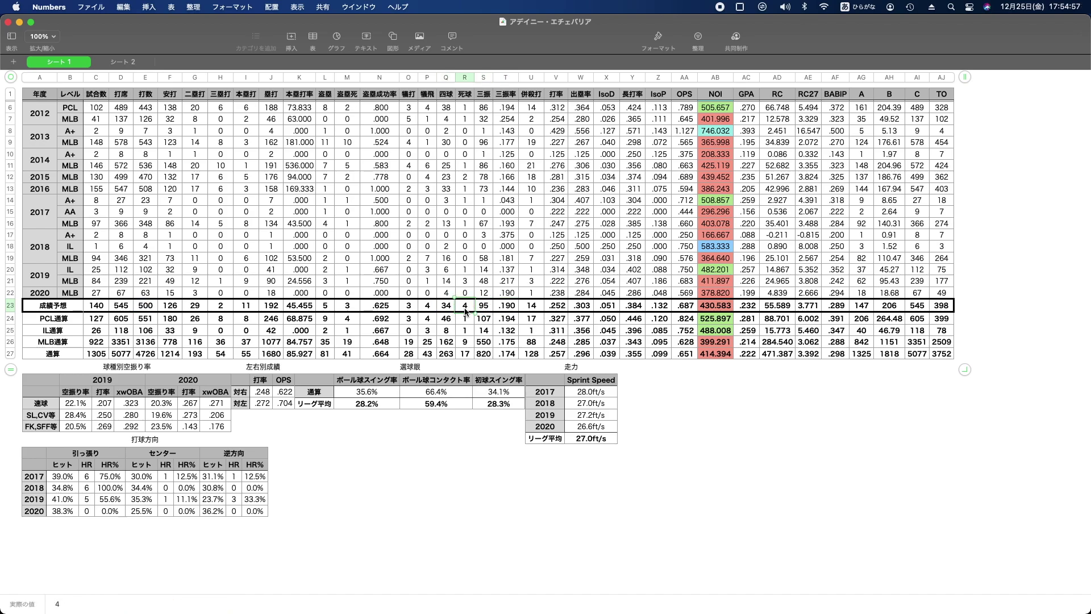
left_click(554, 311)
left_click(587, 310)
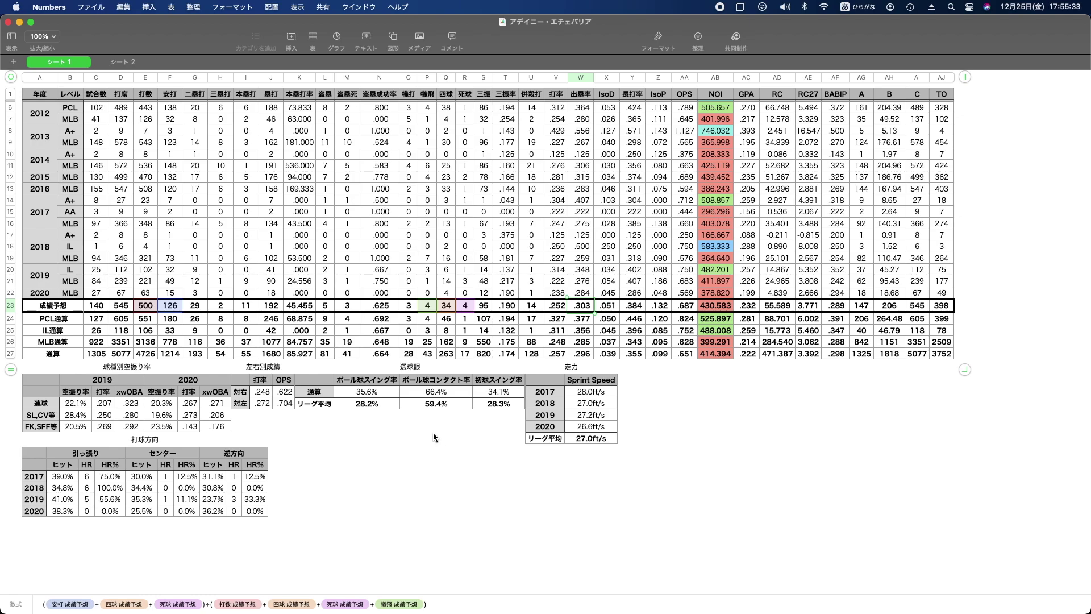
left_click(418, 457)
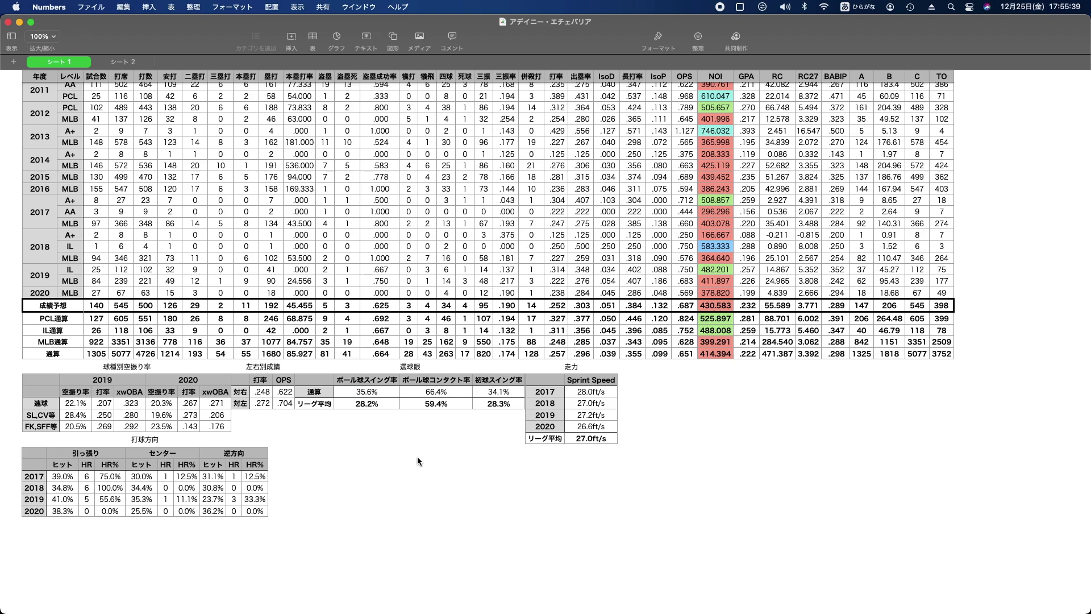
Compare the projected home runs (本塁打) with the home-run rate (本塁打率) in the MLB career total row.
left_click(257, 308)
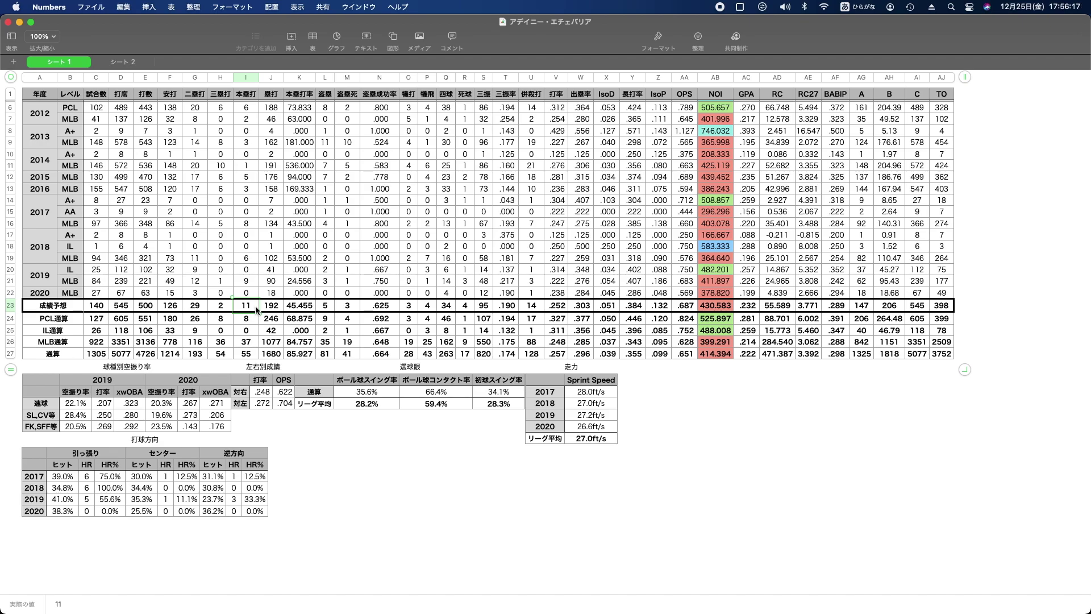
left_click(293, 345)
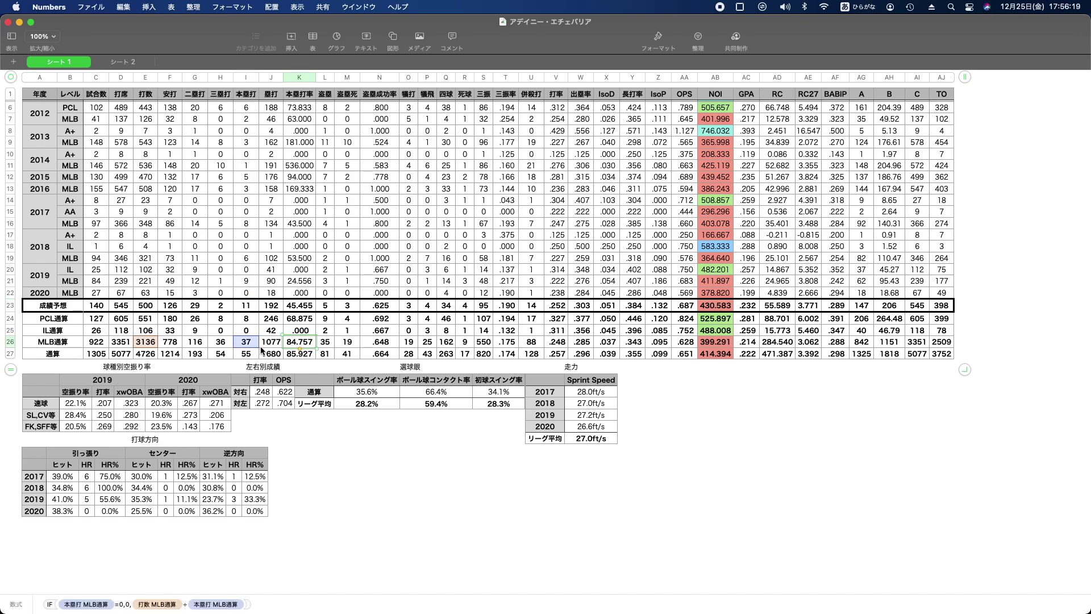
Compare the home runs (本塁打) in the MLB career total and projection rows with those of the 2017, 2018 and 2019 MLB seasons.
left_click(238, 344)
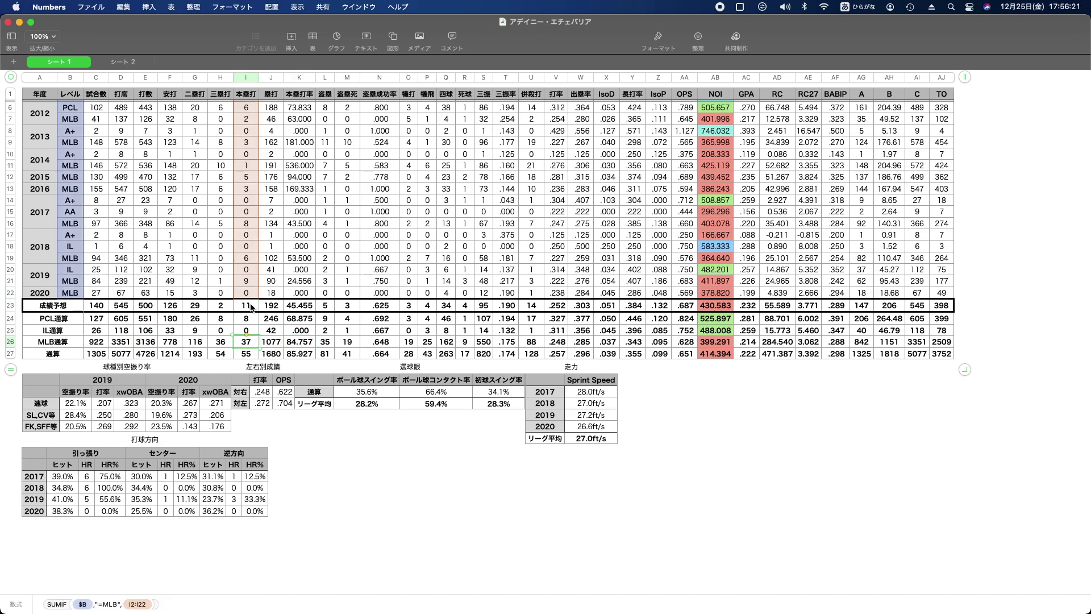
left_click(255, 305)
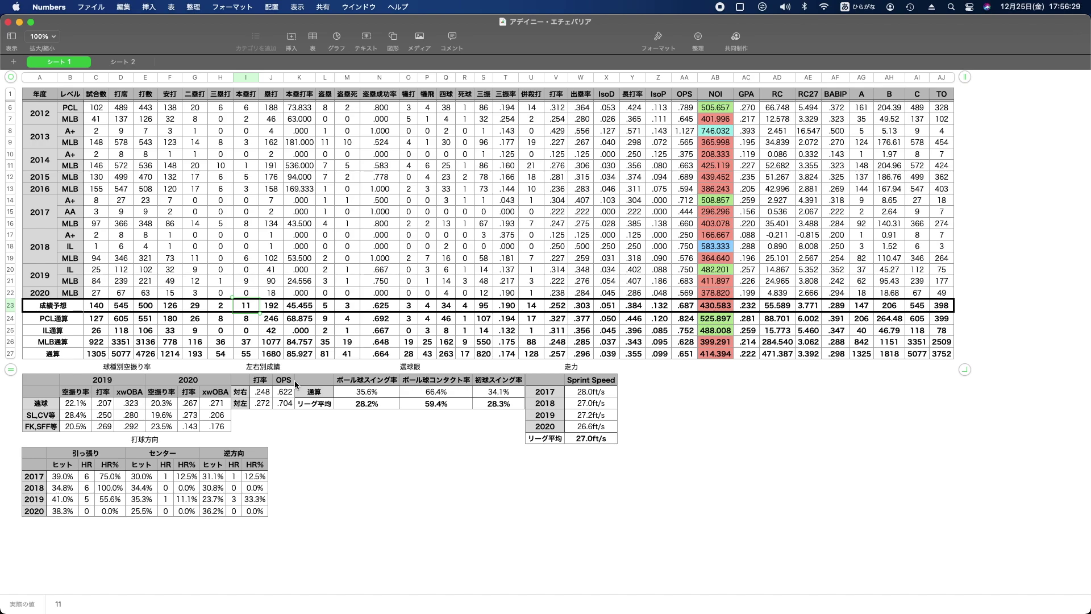
left_click(252, 227)
left_click(251, 259)
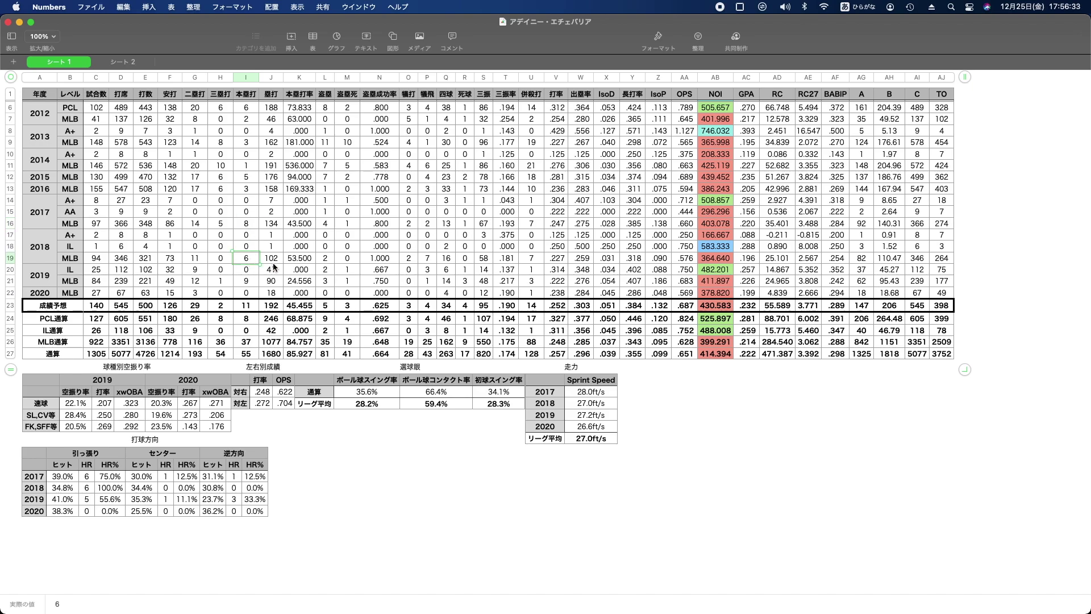
left_click(245, 282)
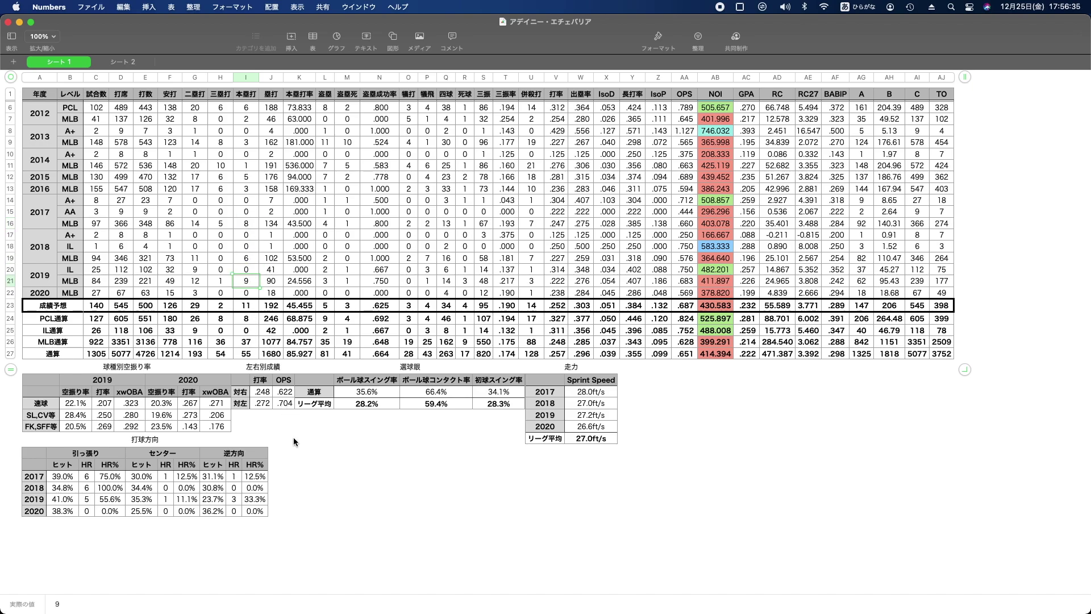
Review the MLB home runs season by season from 2017 through 2020 in the yearly batting table.
left_click(253, 224)
left_click(252, 262)
left_click(252, 281)
left_click(255, 225)
left_click(255, 260)
left_click(255, 281)
left_click(252, 295)
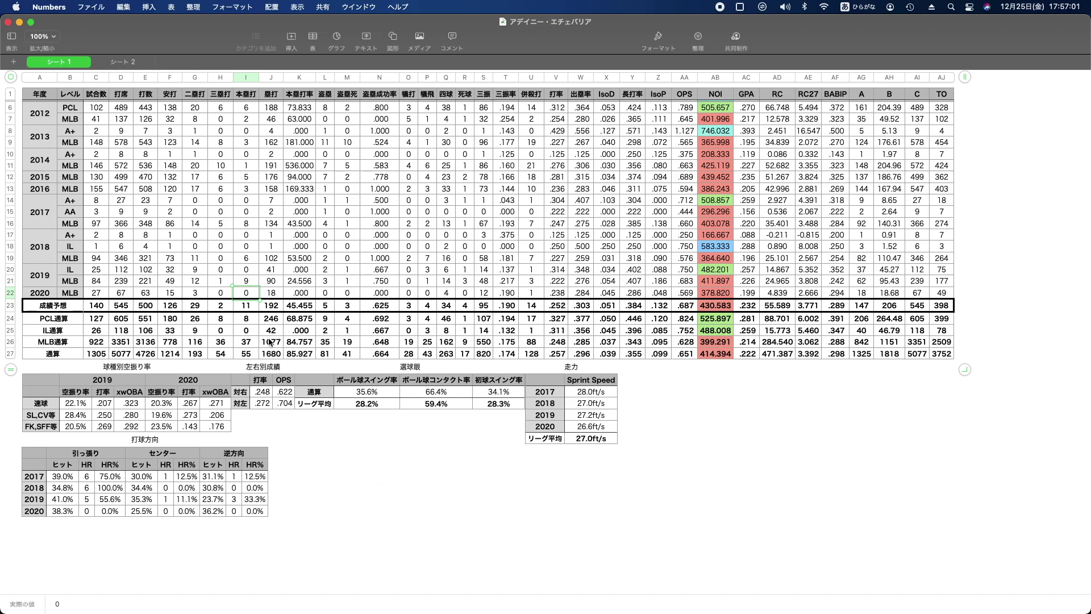
Check the home runs and doubles (二塁打) in the projection row (成績予想).
left_click(253, 308)
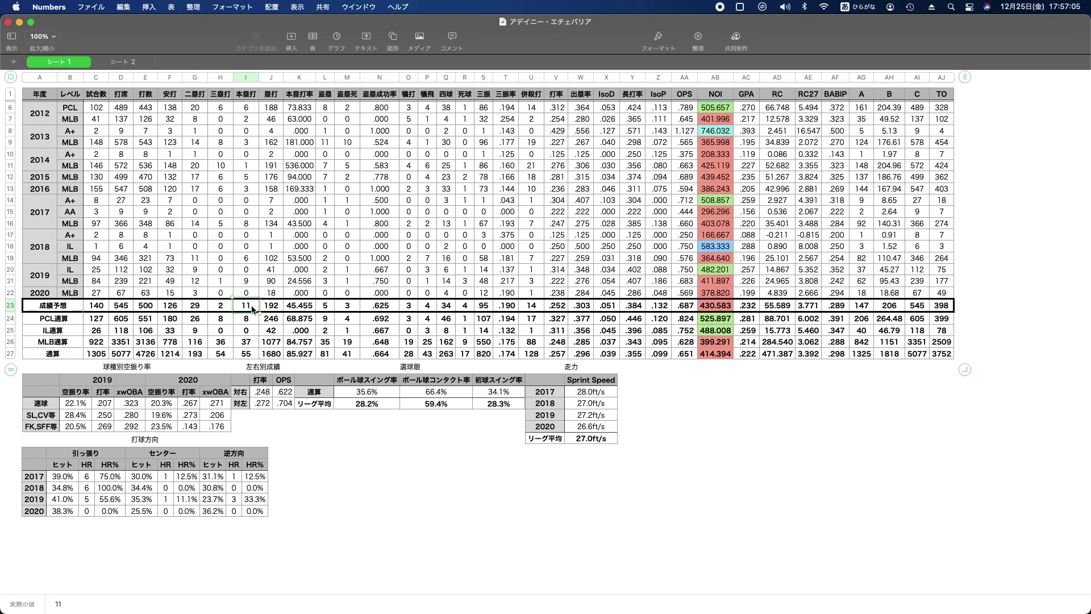
left_click(202, 309)
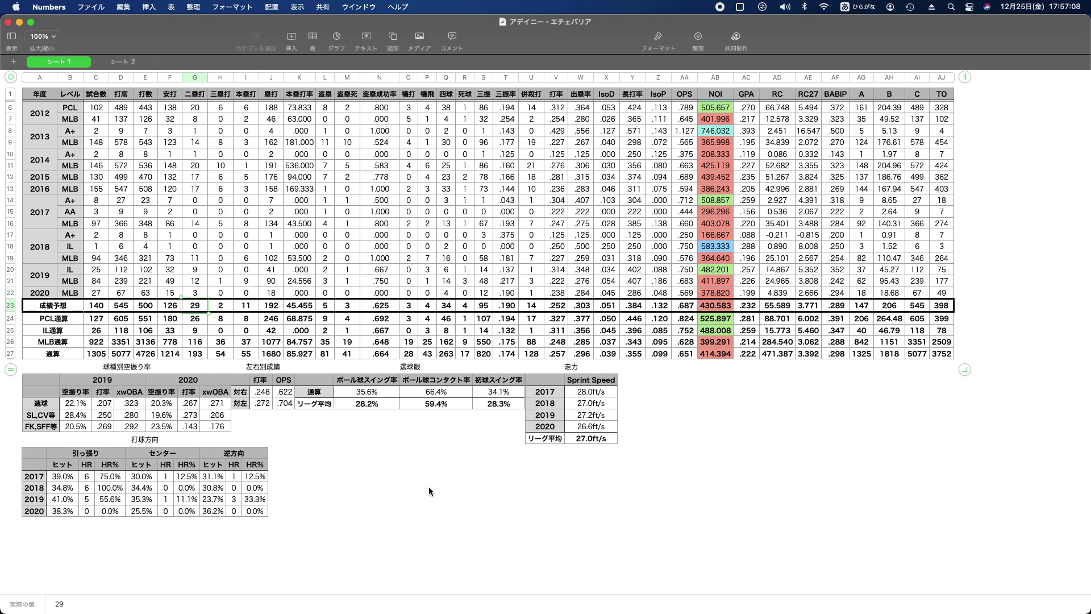
left_click(435, 508)
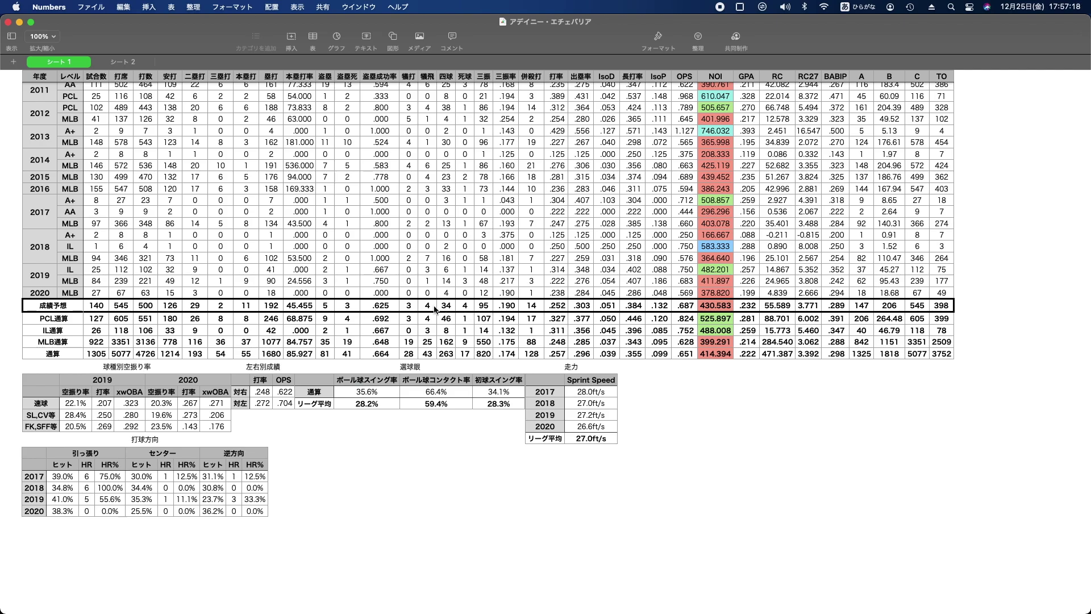
Check the sacrifice bunts (犠打) in the projection row, then deselect the yearly batting table.
left_click(417, 309)
scroll(416, 309, "up", 3)
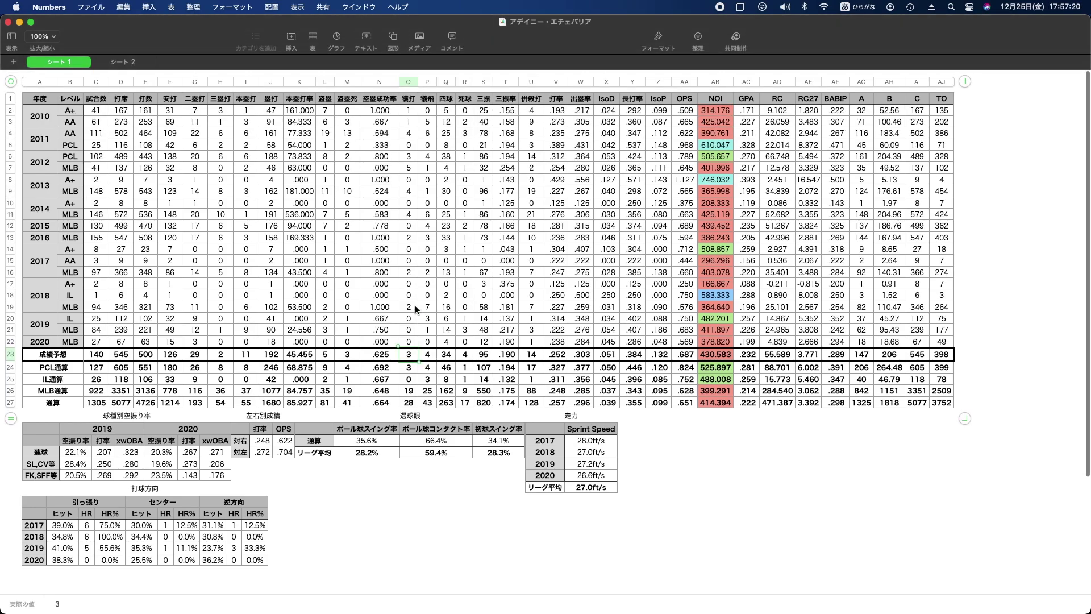
left_click(409, 504)
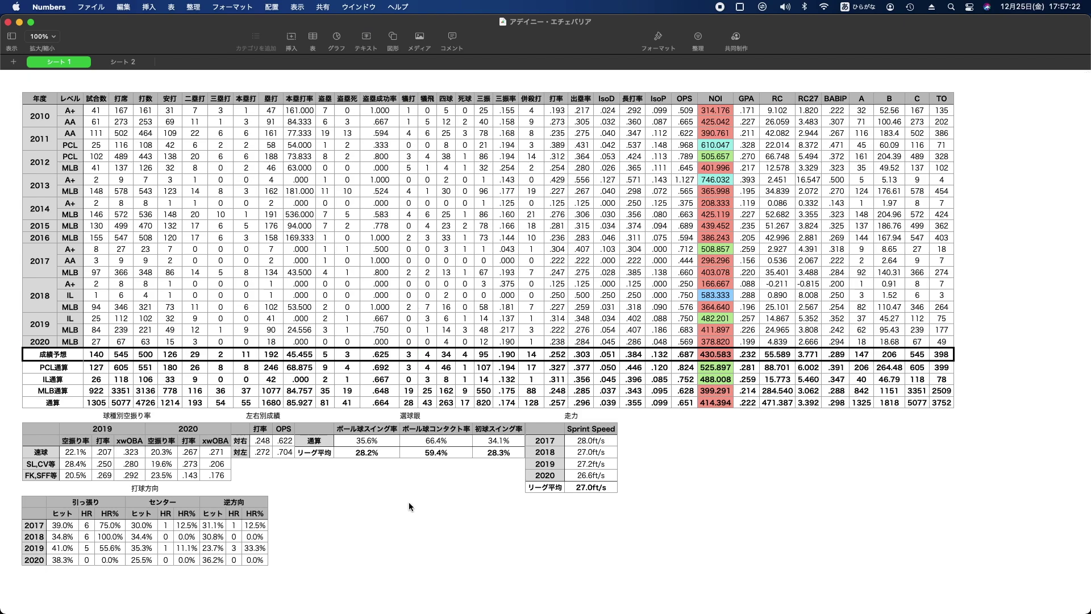